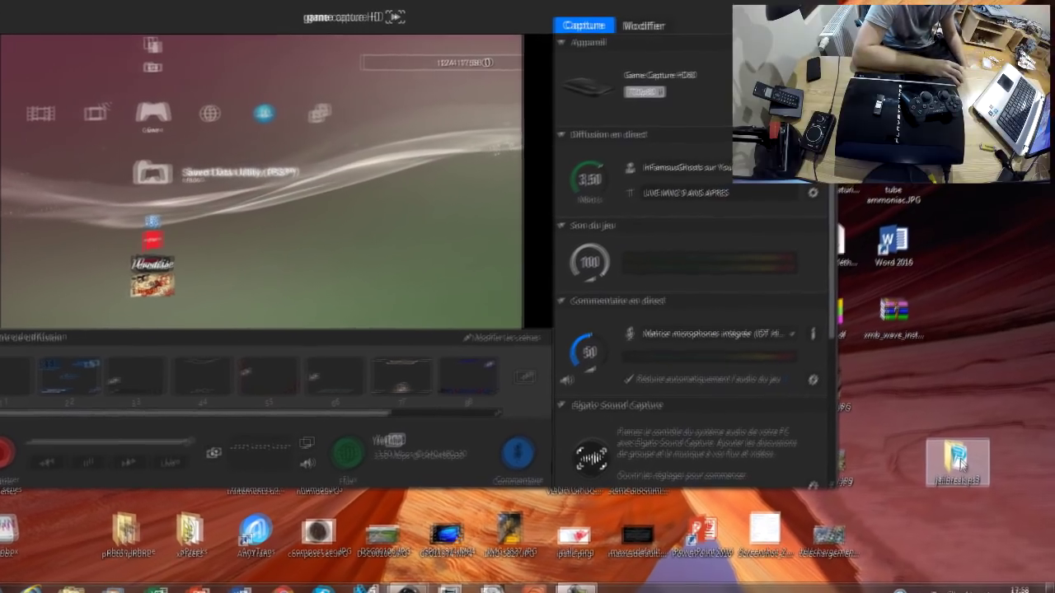
# Launch PS3 Console Compatibility GUI from the jailbreak ps3 folder and view its FAT model, Slim model and Slim 2504 datecode label guides
pyautogui.doubleClick(961, 449)
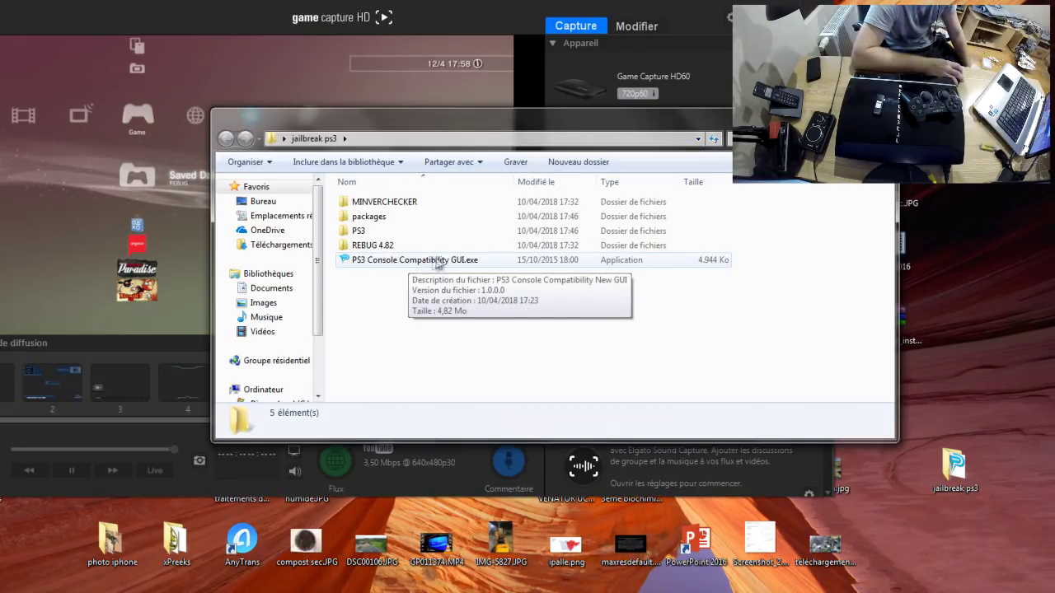
pyautogui.click(466, 262)
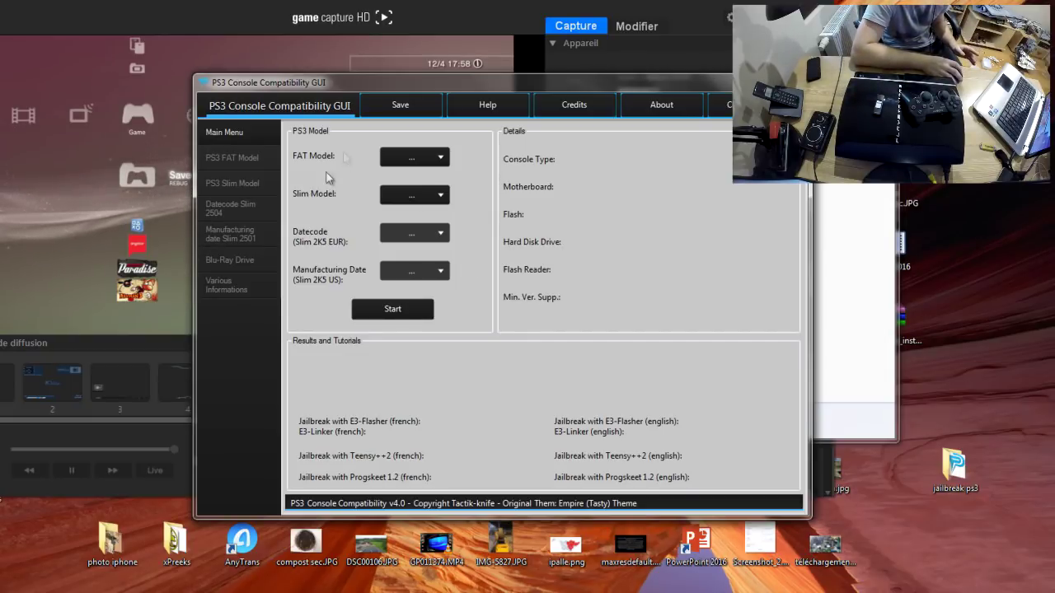
pyautogui.click(234, 160)
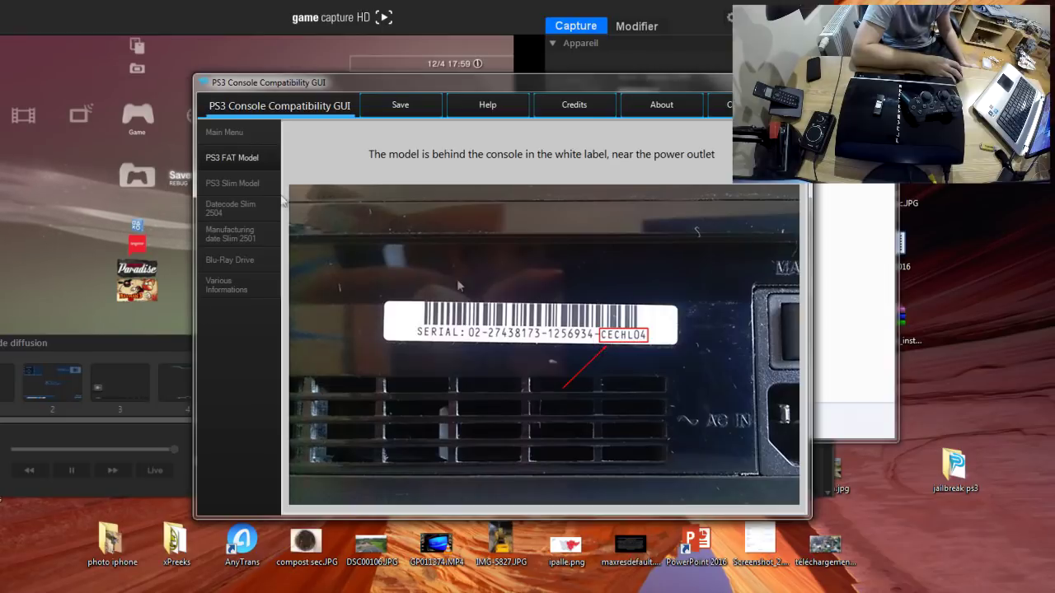
pyautogui.click(253, 187)
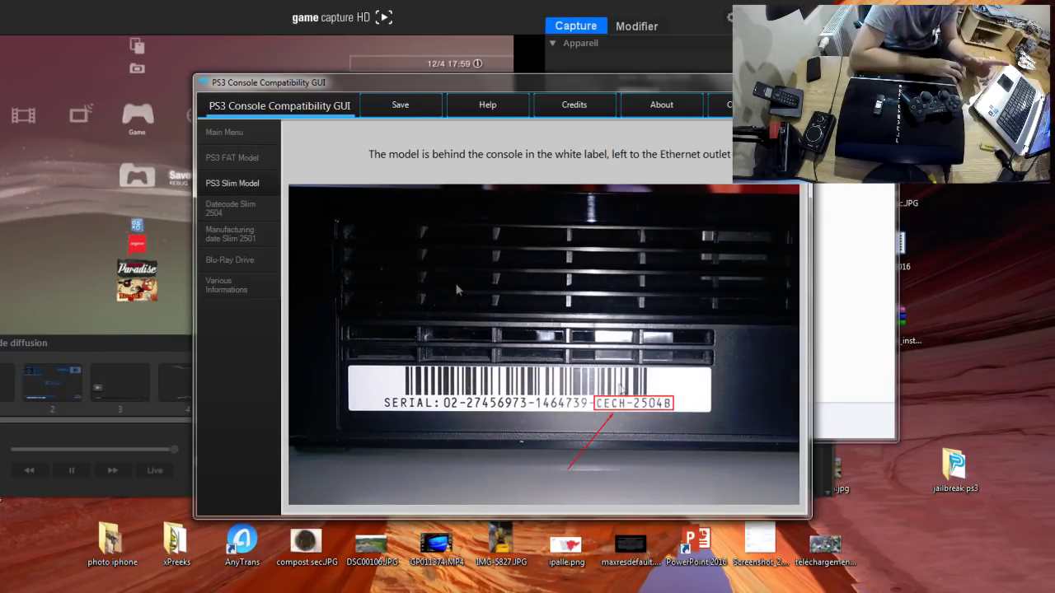
pyautogui.click(248, 211)
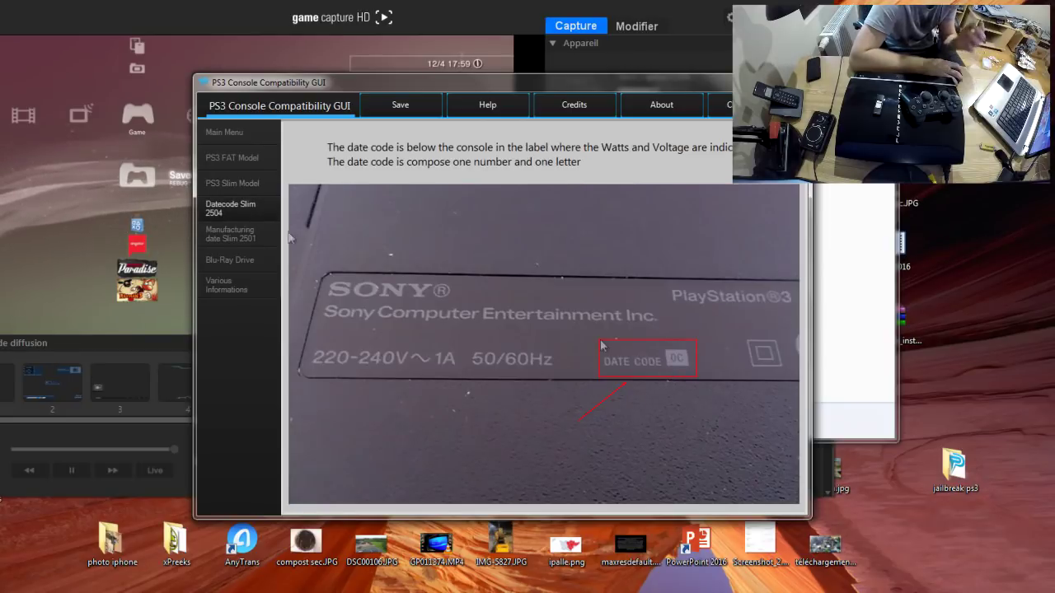
pyautogui.click(247, 158)
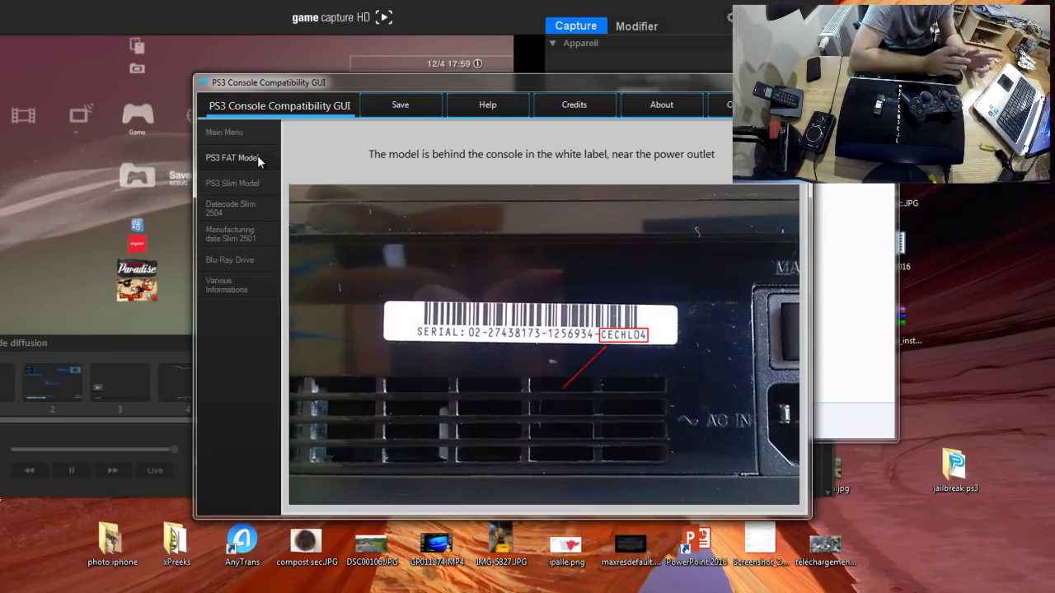
pyautogui.click(255, 134)
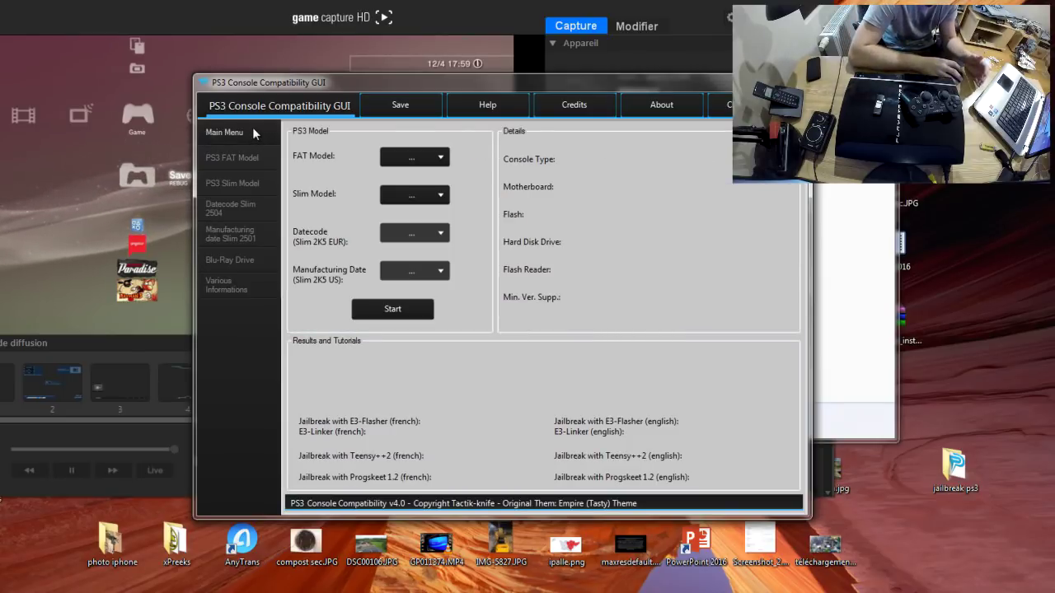
pyautogui.click(442, 159)
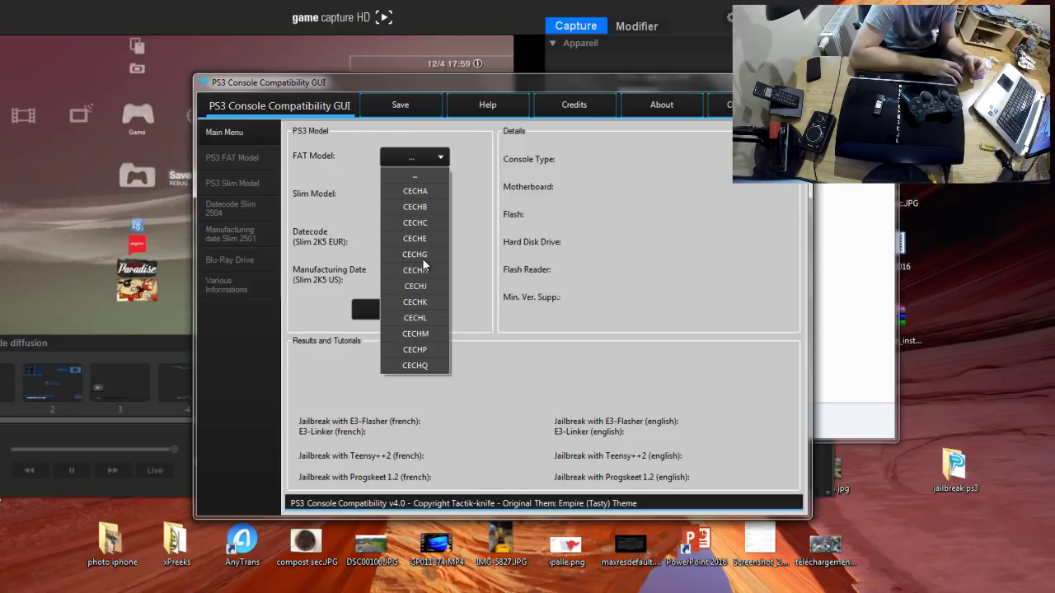
pyautogui.click(422, 257)
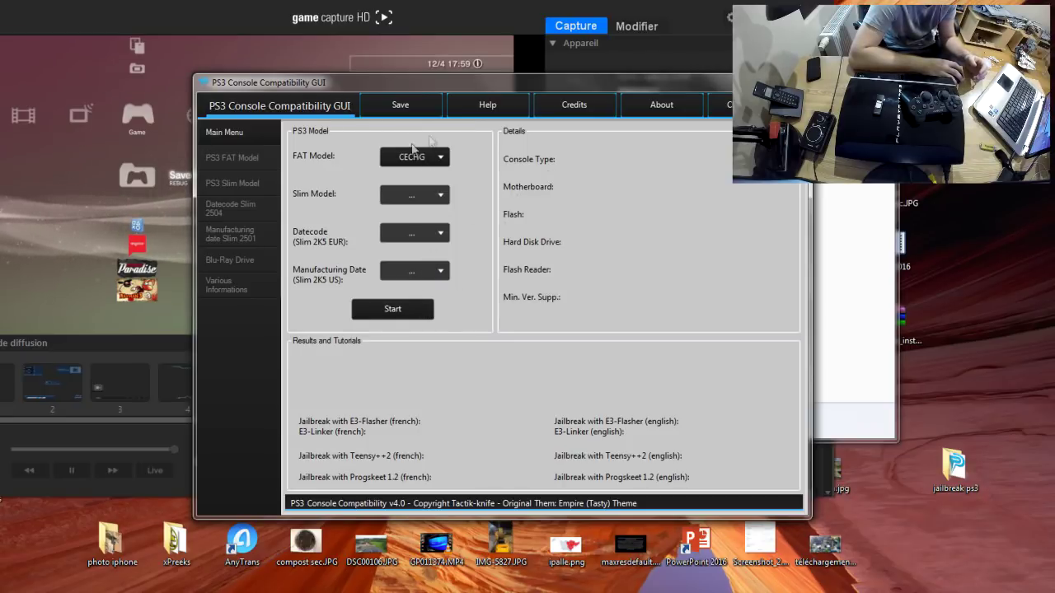
pyautogui.click(426, 164)
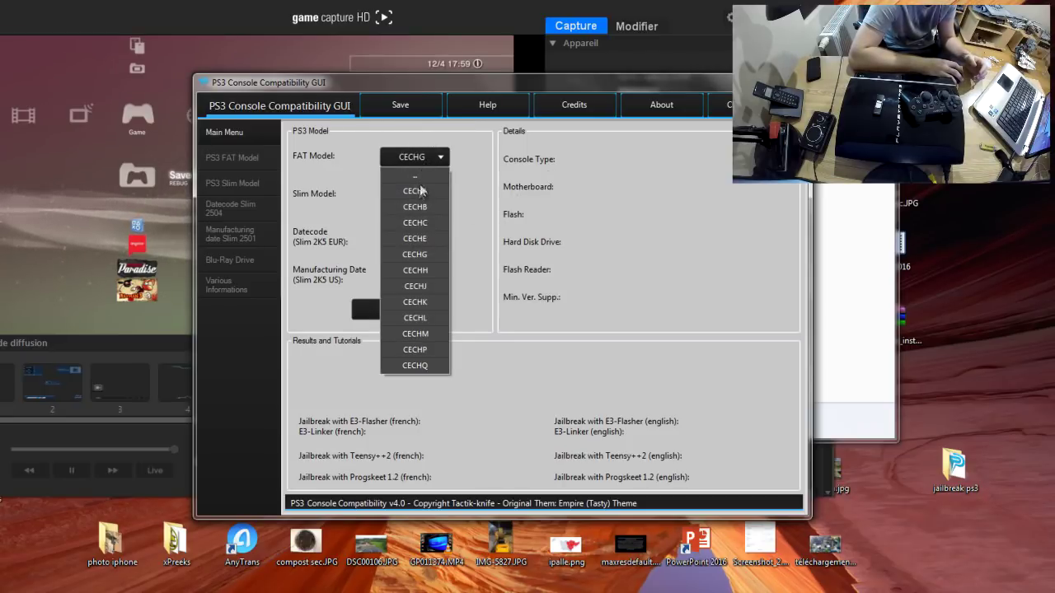
pyautogui.click(421, 191)
pyautogui.click(422, 193)
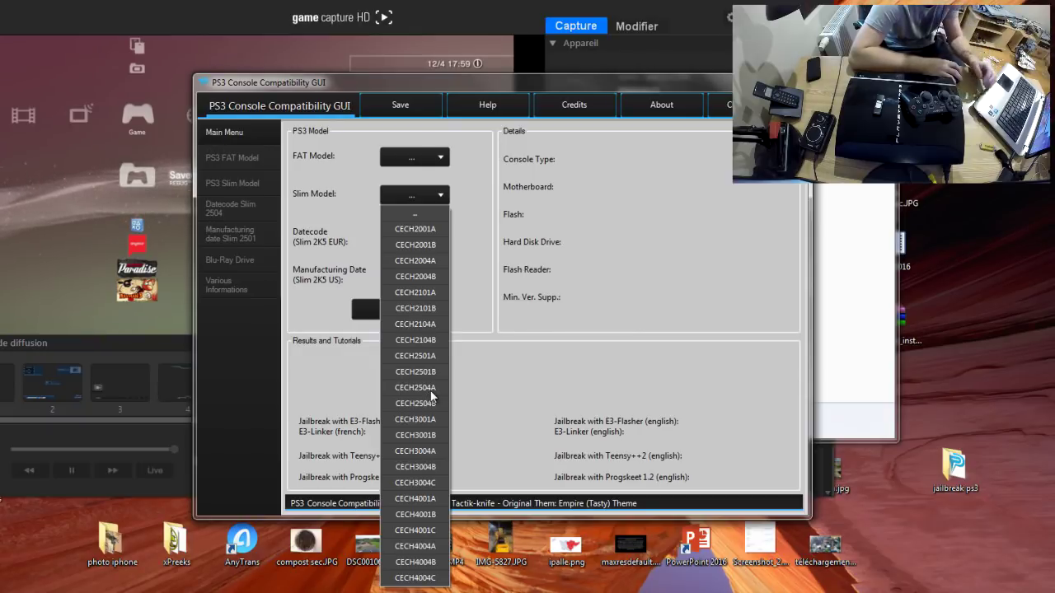
# Try the CECH2504A slim model with its datecode options, and clear the slim model selection
pyautogui.click(425, 388)
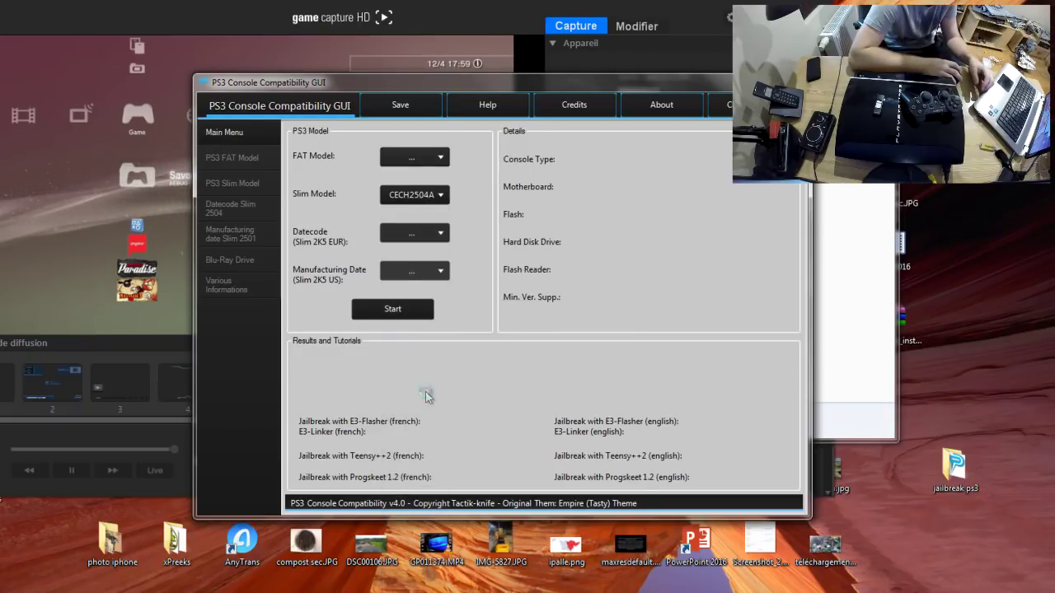
pyautogui.click(577, 354)
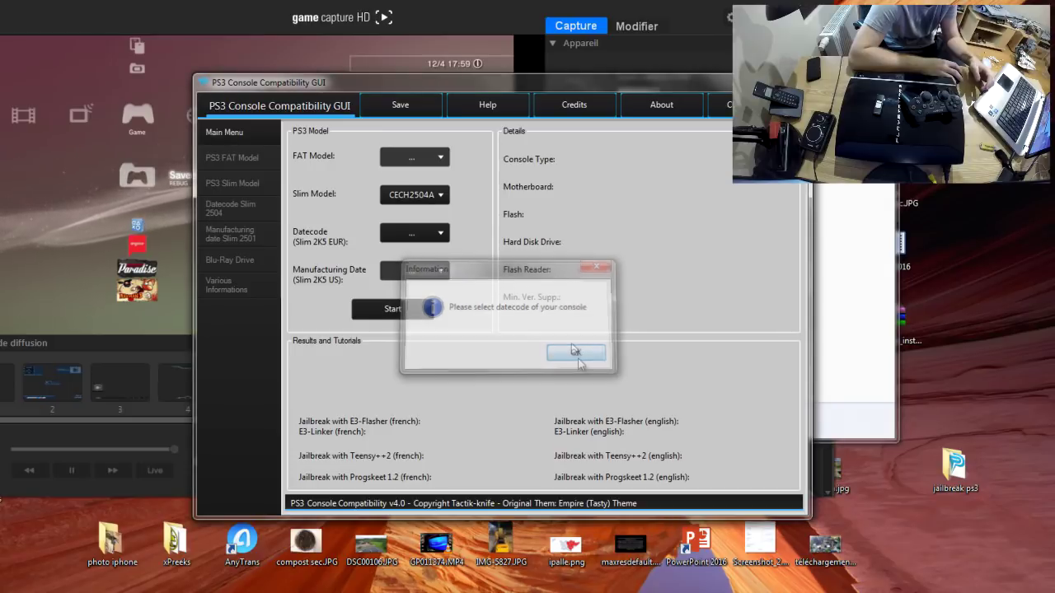
pyautogui.click(418, 233)
pyautogui.click(422, 298)
pyautogui.click(437, 233)
pyautogui.click(421, 262)
pyautogui.click(436, 196)
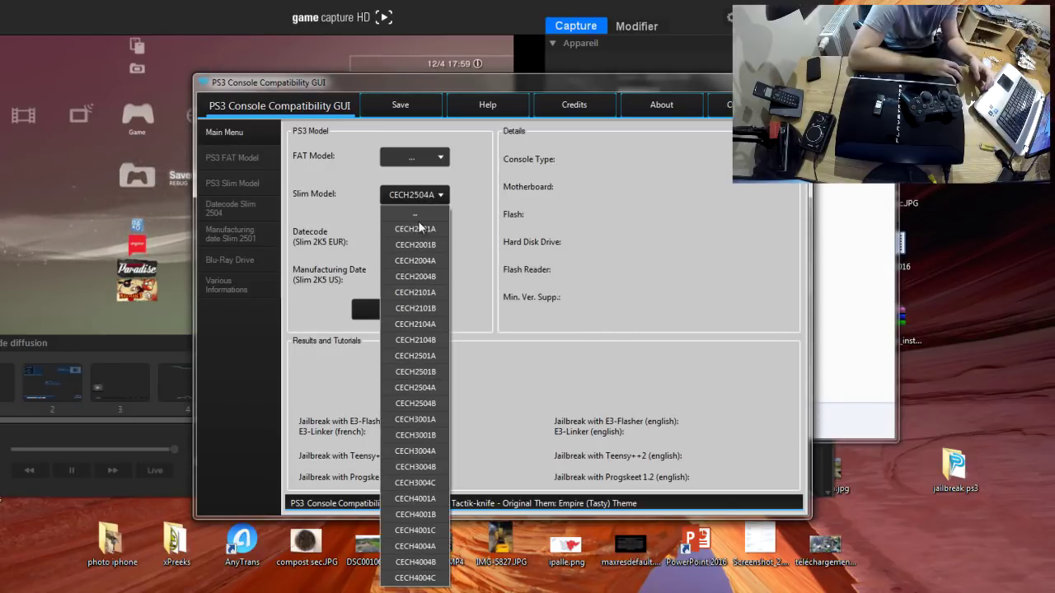
pyautogui.click(423, 221)
# Check the jailbreak compatibility of the FAT model CECHG
pyautogui.click(415, 157)
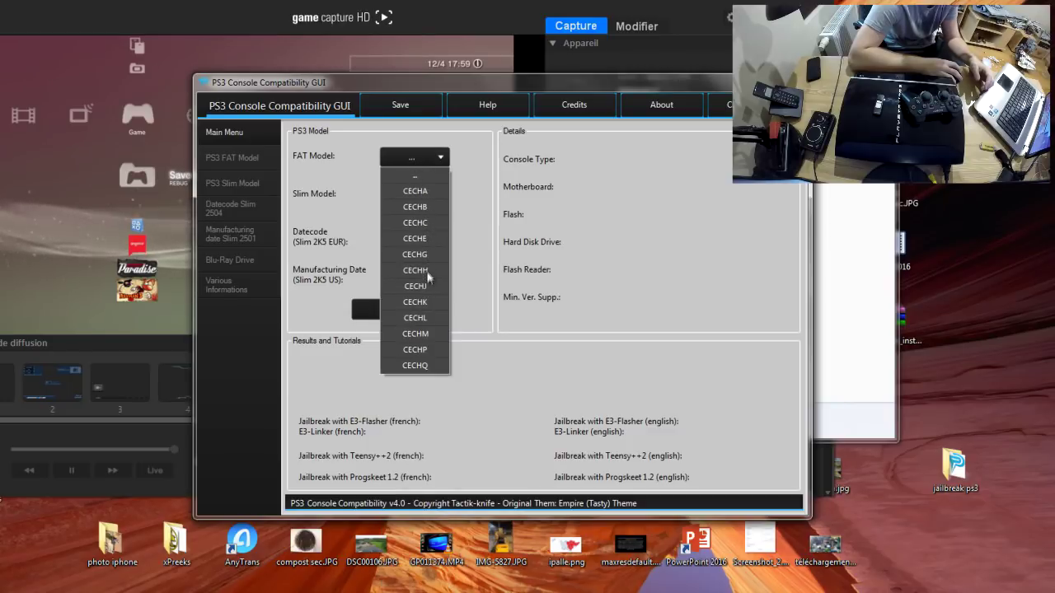
pyautogui.click(427, 255)
pyautogui.click(394, 309)
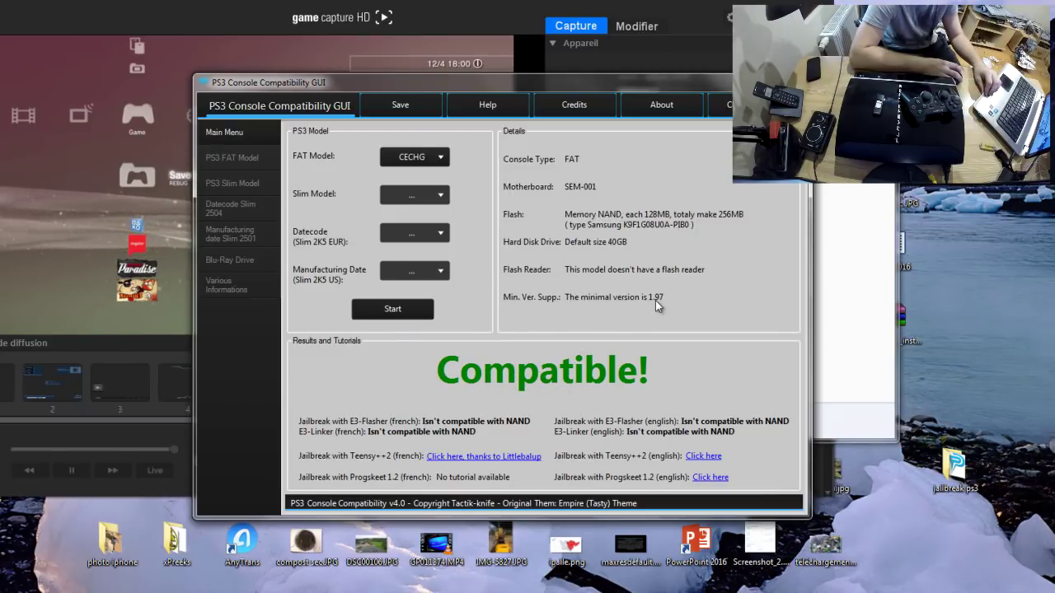
# Clear the FAT model selection and check the compatibility of the slim model CECH2001A
pyautogui.click(424, 160)
pyautogui.click(423, 177)
pyautogui.click(434, 197)
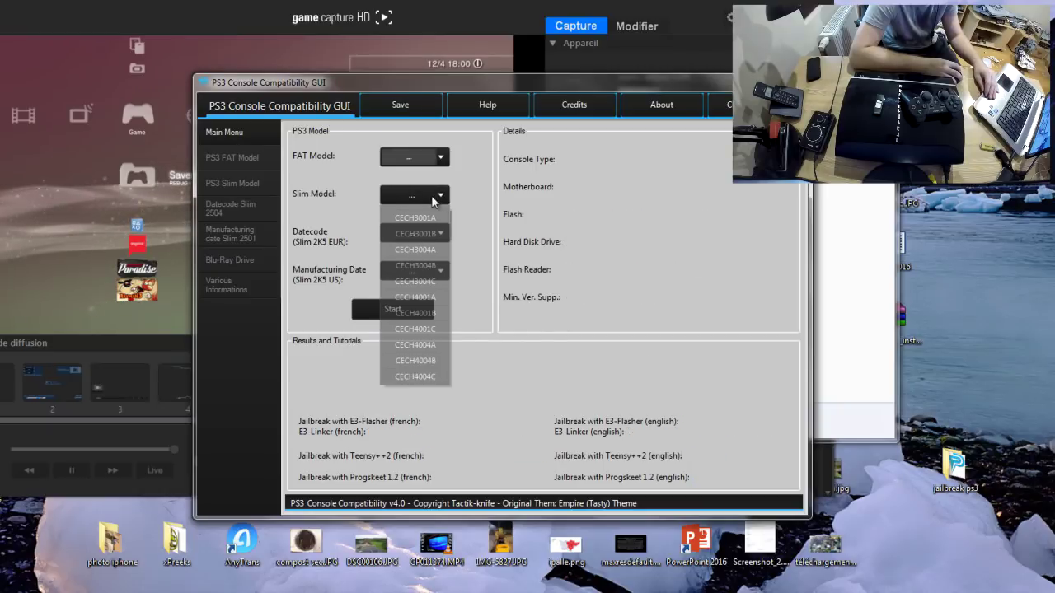
pyautogui.click(430, 230)
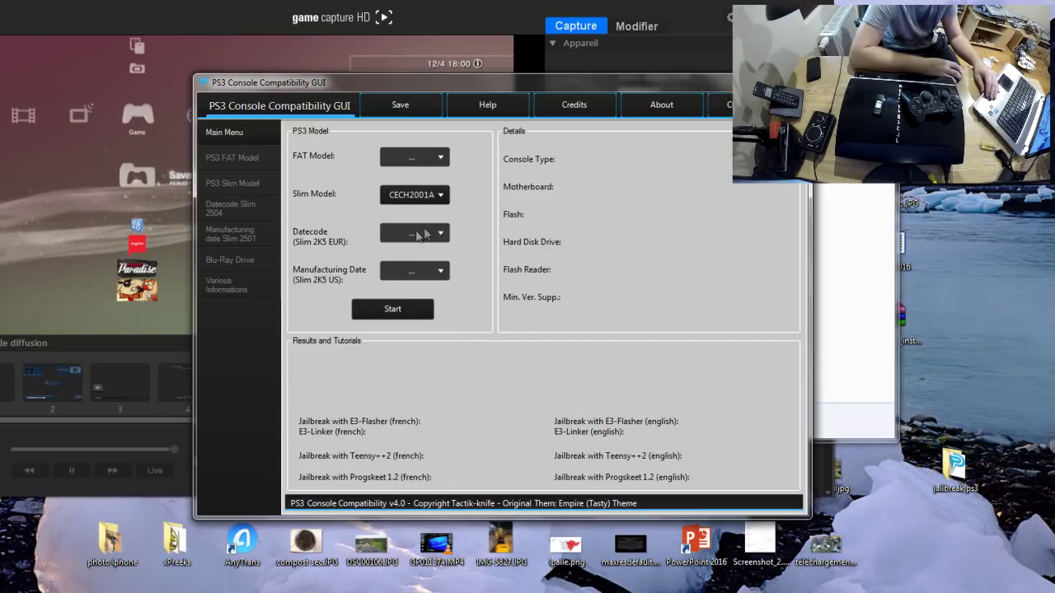
pyautogui.click(399, 310)
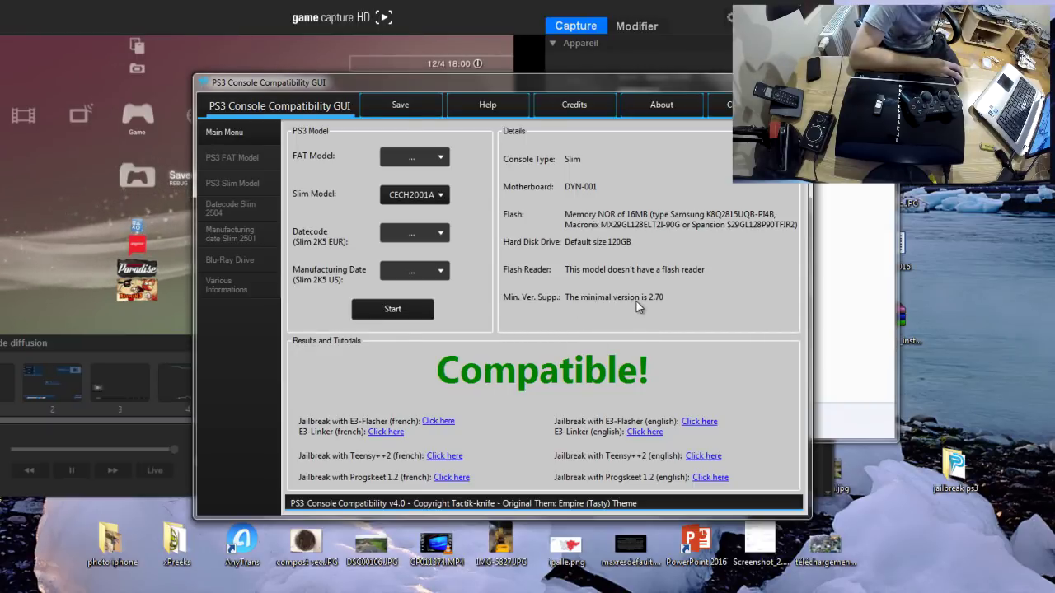
# Check the jailbreak compatibility of the slim model CECH3004A
pyautogui.click(414, 195)
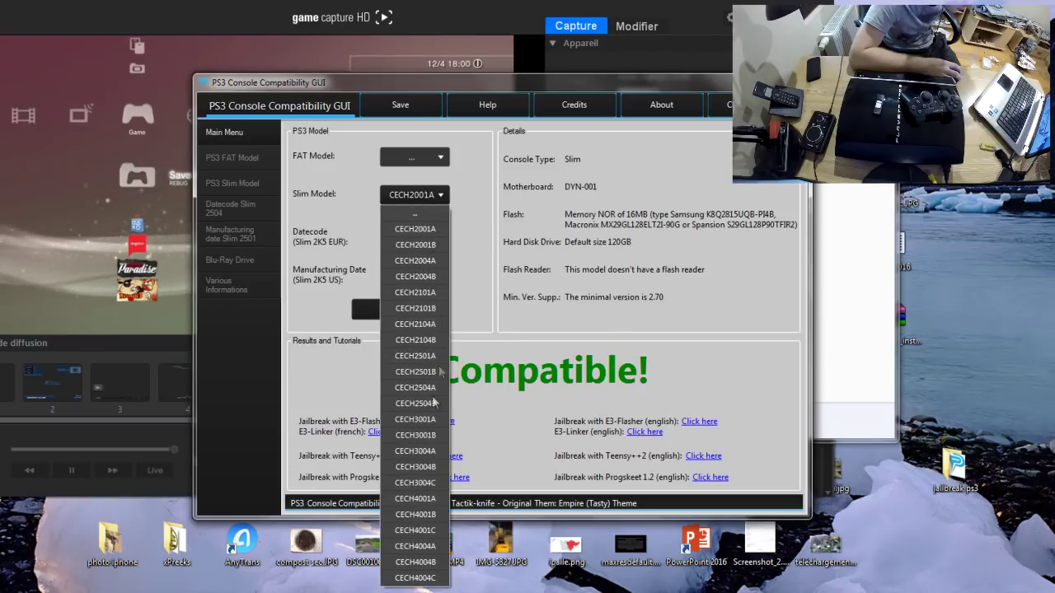
pyautogui.click(423, 451)
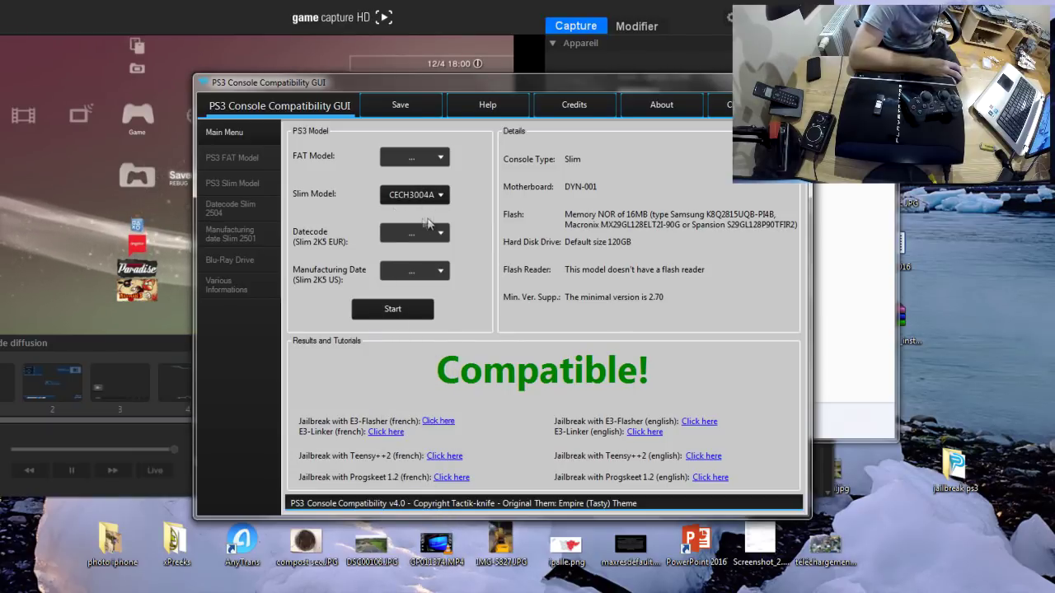
pyautogui.click(394, 310)
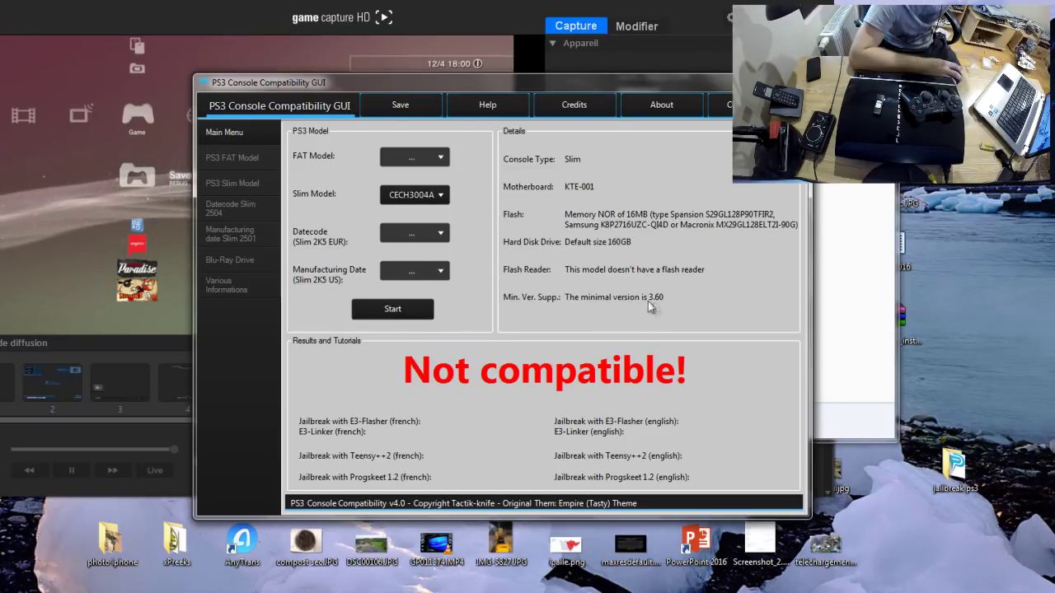
# Clear the slim model selection and close the compatibility checker
pyautogui.click(440, 198)
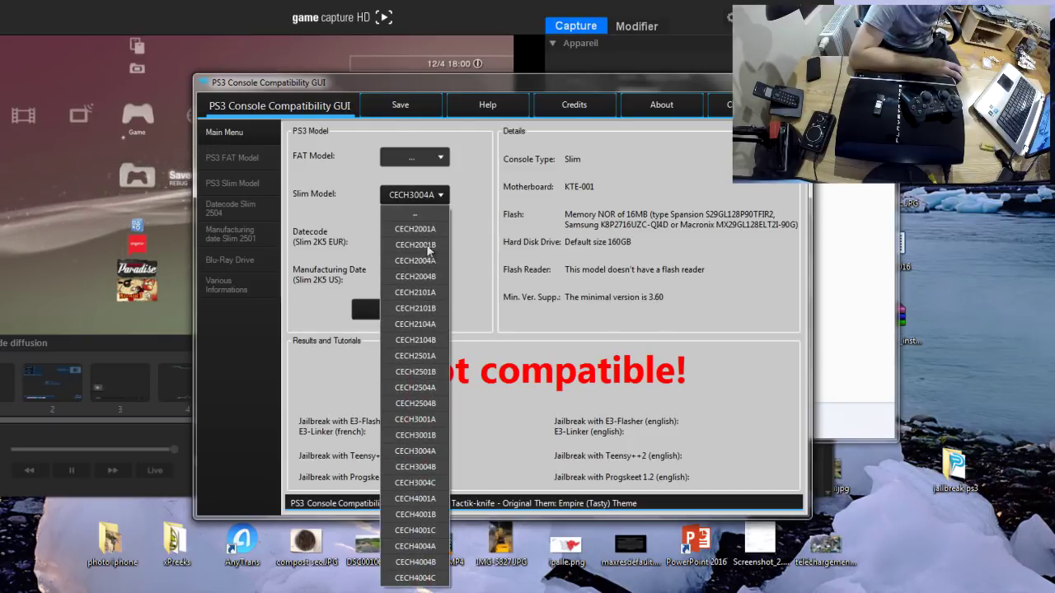
pyautogui.click(427, 216)
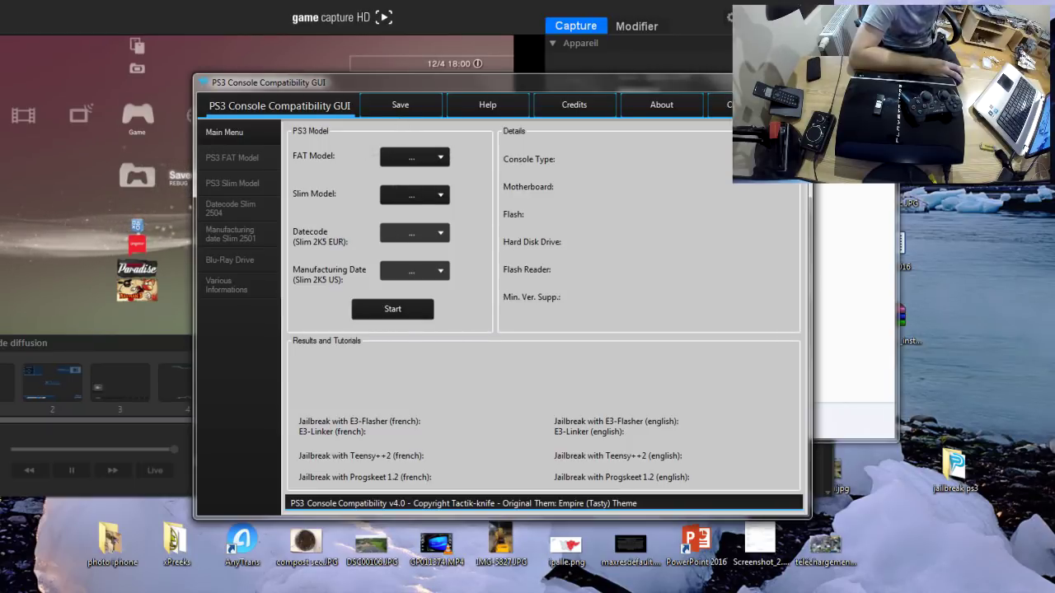
pyautogui.hotkey('alt', 'F4')
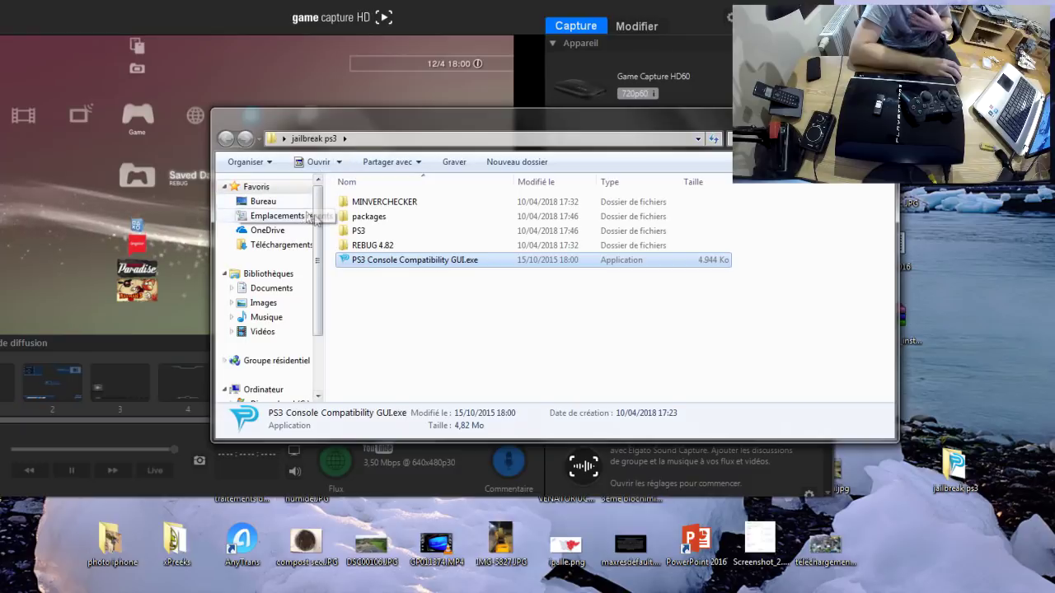
# Move the jailbreak ps3 folder window aside and dismiss the virus-scan and repair prompts for the CLE USB (F:) drive
pyautogui.moveTo(317, 225); pyautogui.dragTo(316, 272)
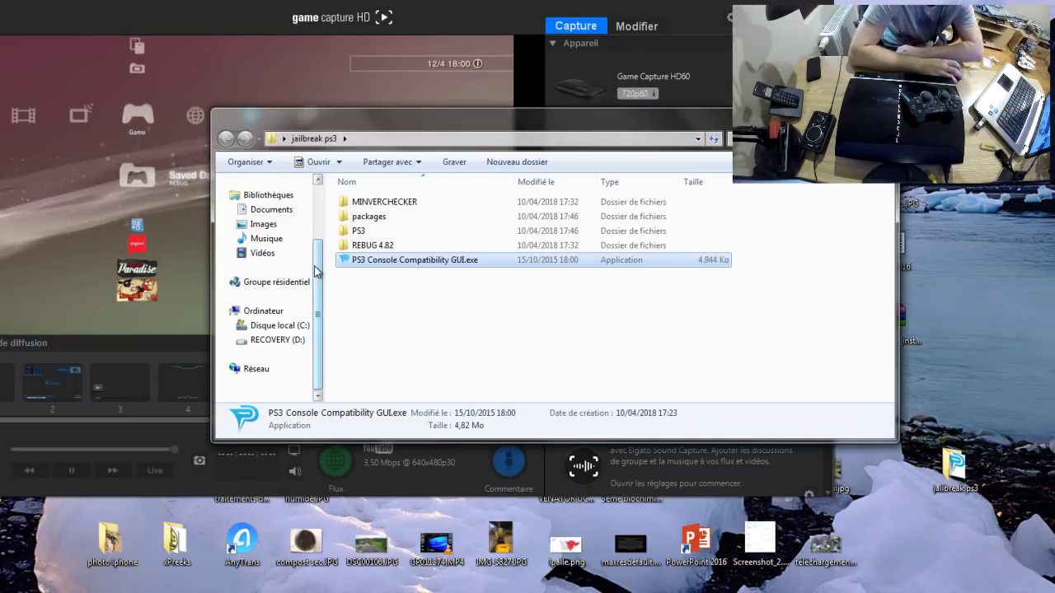
pyautogui.moveTo(431, 121); pyautogui.dragTo(576, 45)
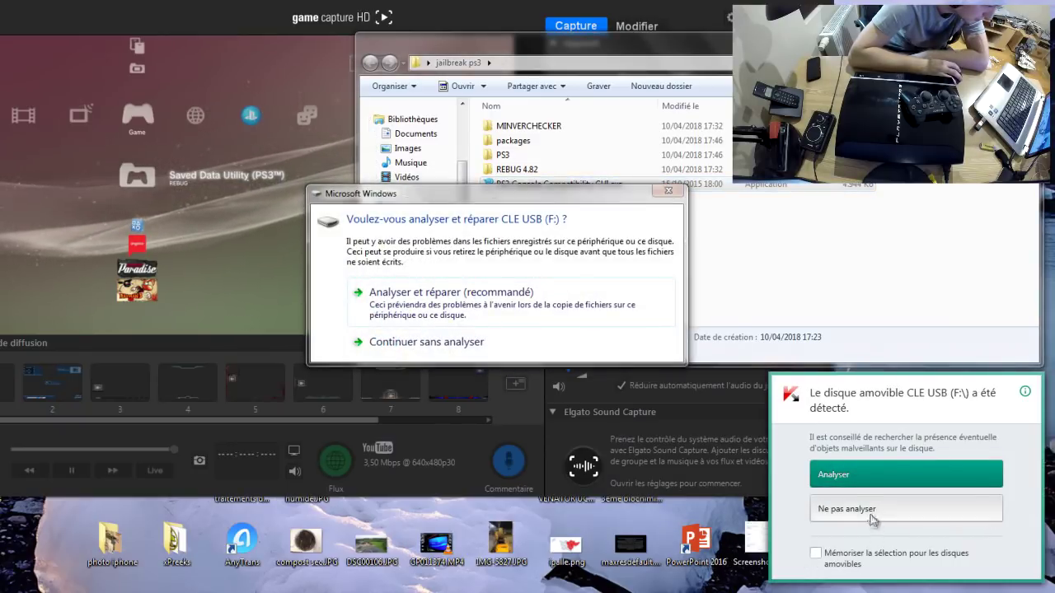
pyautogui.click(897, 574)
pyautogui.click(668, 193)
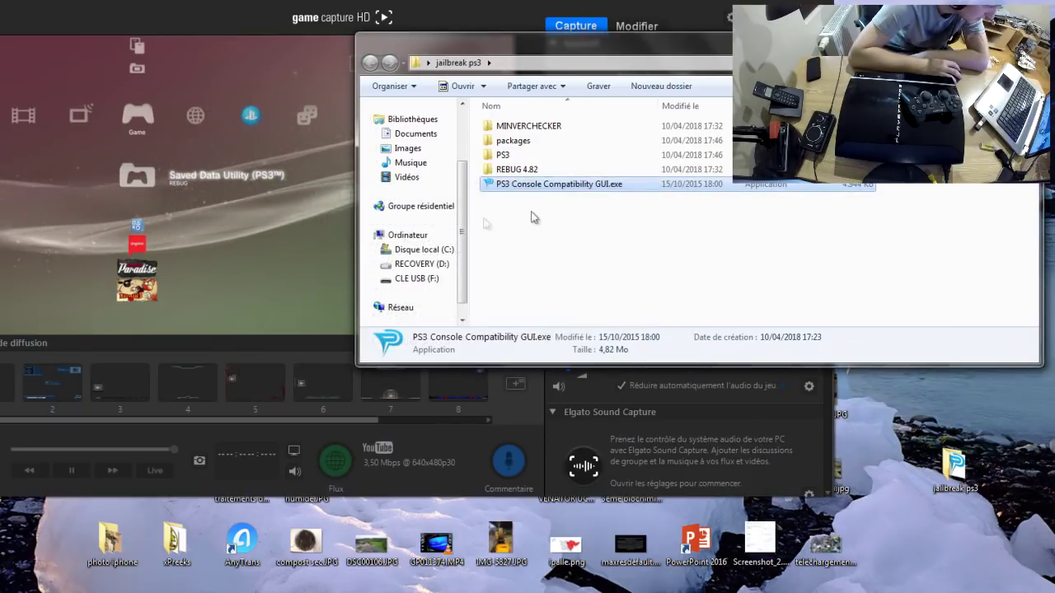
# Examine the file system and capacity of the CLE USB (F:) drive in its properties
pyautogui.rightClick(402, 281)
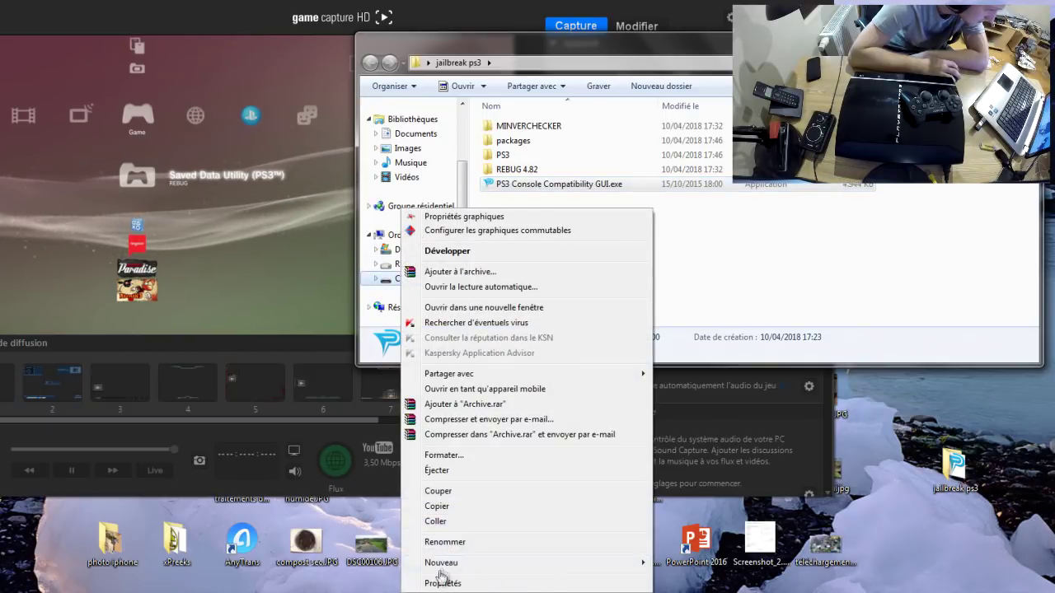
pyautogui.click(434, 586)
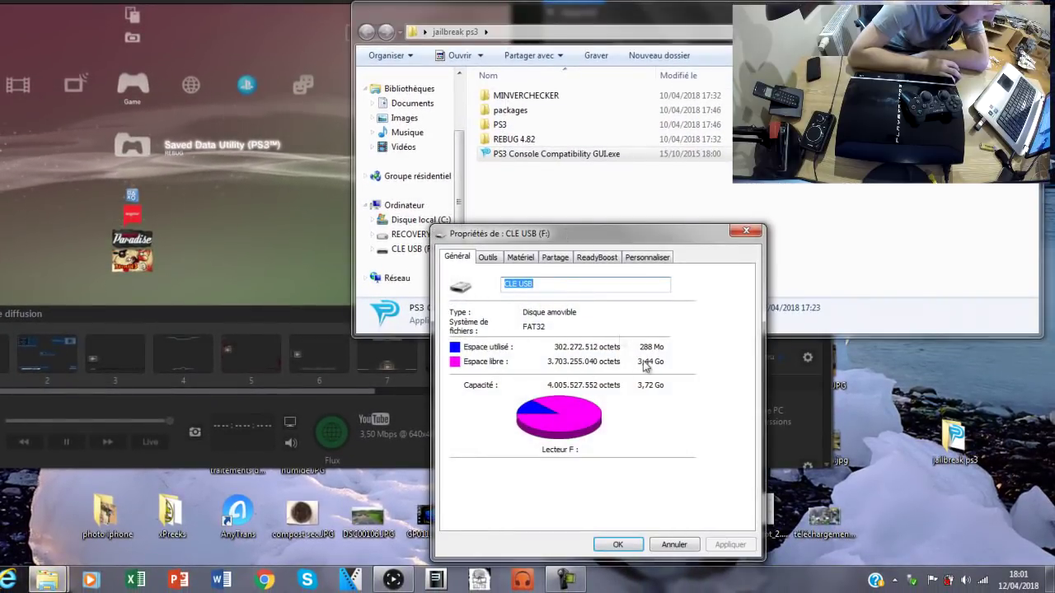
pyautogui.click(746, 232)
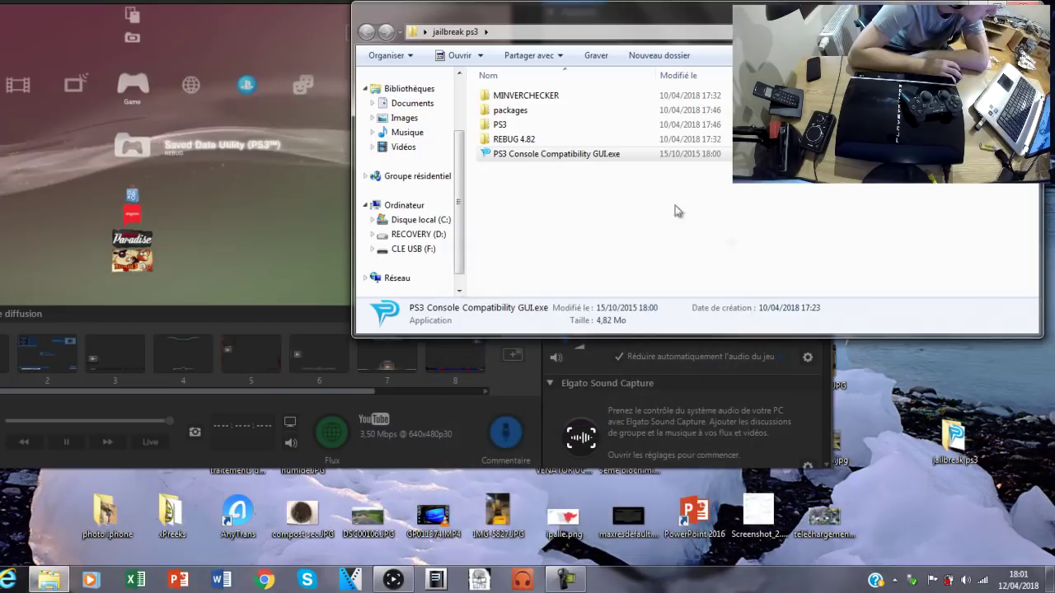
# Copy the PS3UPDAT.PUP file from the MINVERCHECKER folder
pyautogui.doubleClick(516, 96)
pyautogui.click(521, 97)
pyautogui.rightClick(521, 100)
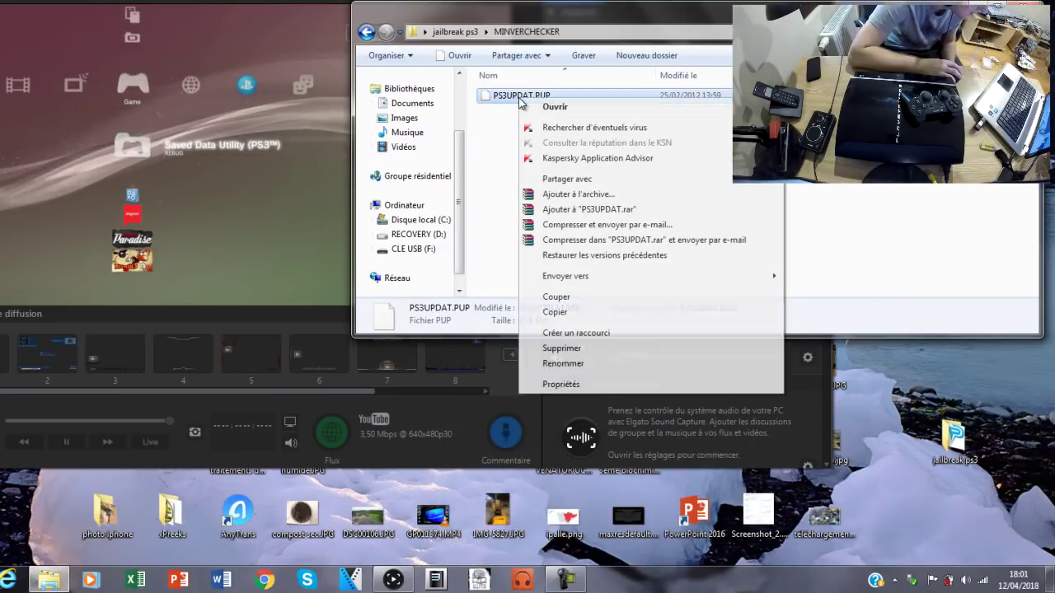
pyautogui.click(557, 312)
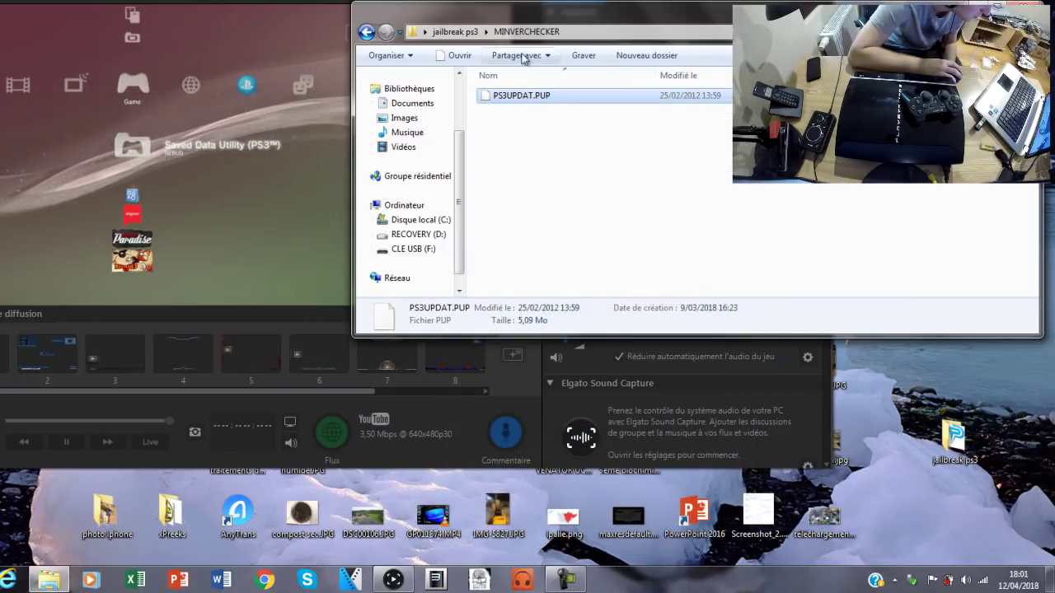
# Paste the copied PS3UPDAT.PUP file into the PS3 > UPDATE folder inside jailbreak ps3
pyautogui.click(455, 31)
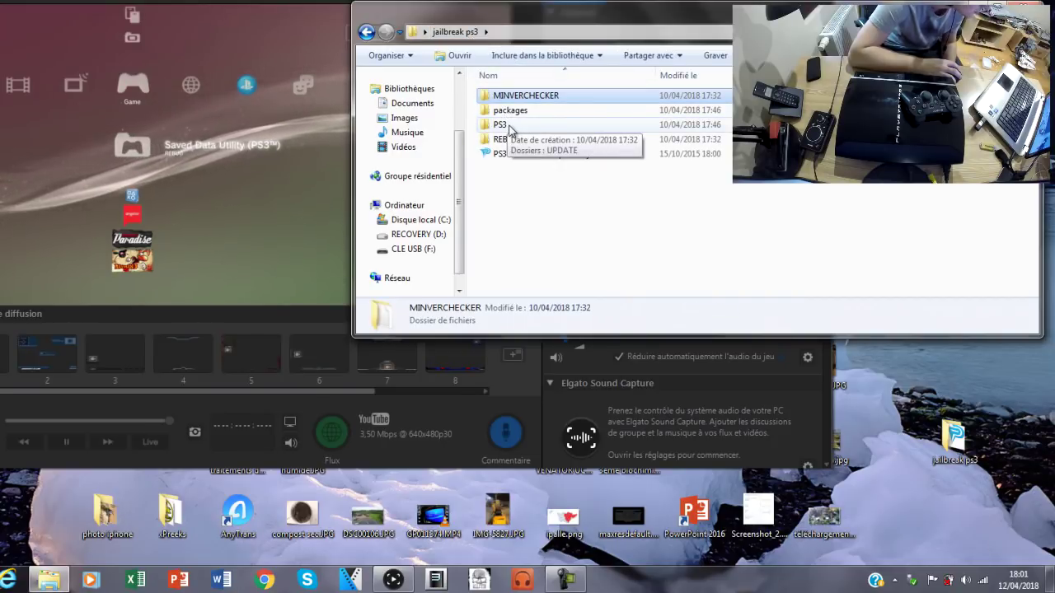
pyautogui.doubleClick(510, 124)
pyautogui.doubleClick(516, 96)
pyautogui.rightClick(521, 126)
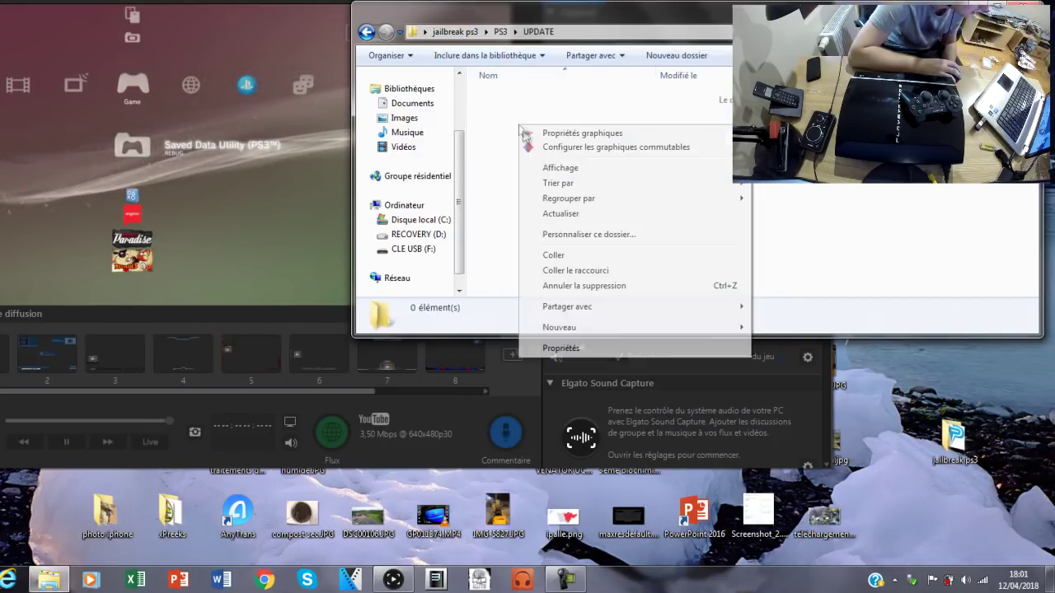
pyautogui.click(552, 256)
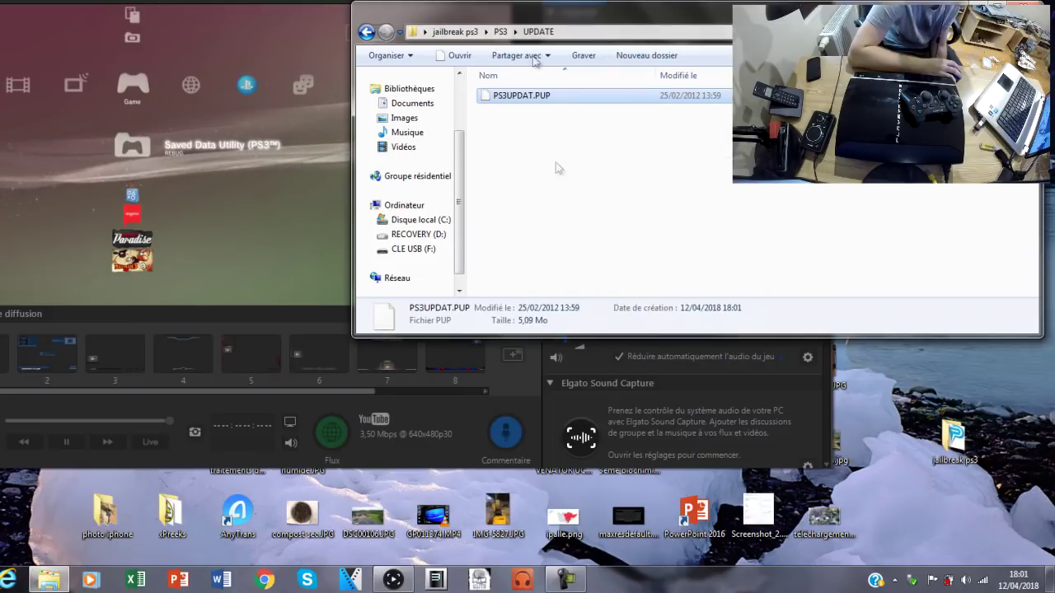
# Copy the PS3 folder from jailbreak ps3 onto the CLE USB (F:) drive and move the folder window aside
pyautogui.click(455, 31)
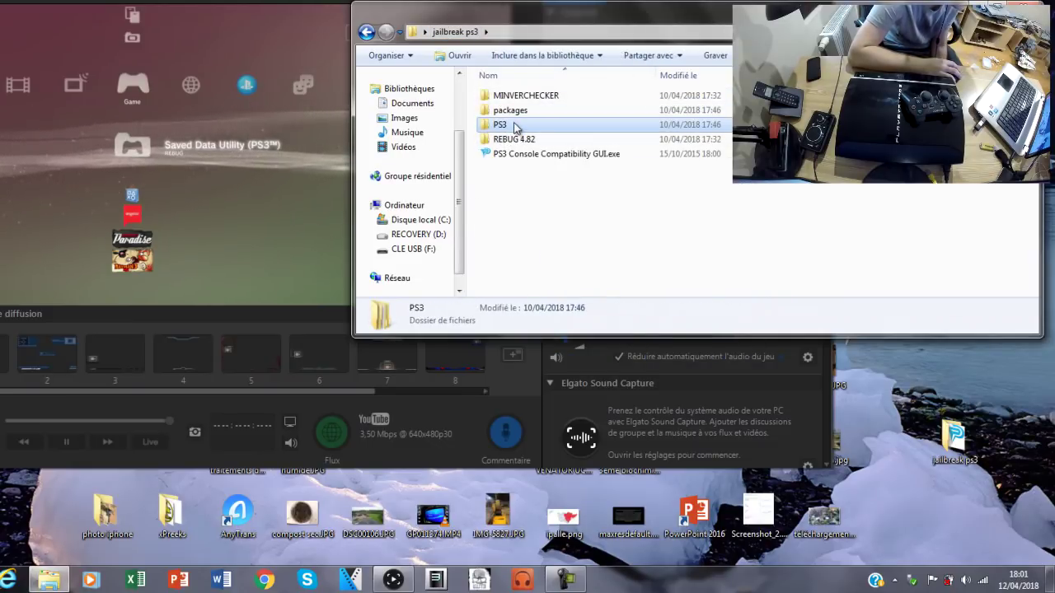
pyautogui.moveTo(515, 126); pyautogui.dragTo(419, 250)
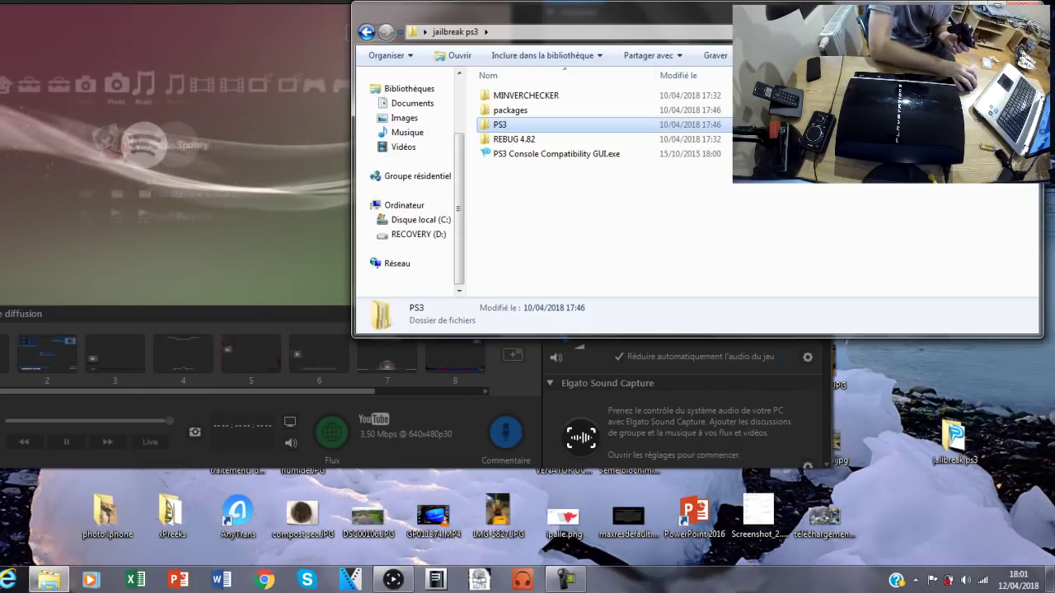
pyautogui.moveTo(907, 12); pyautogui.dragTo(1022, 404)
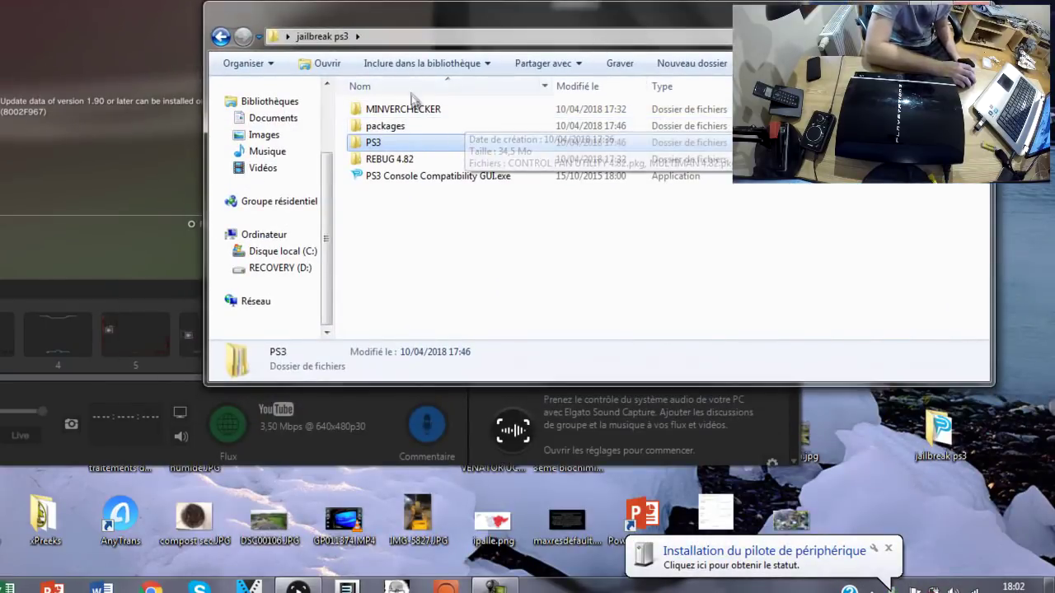
# Copy the PS3UPDAT.PUP file from the REBUG 4.82 folder
pyautogui.click(370, 161)
pyautogui.keyDown('ctrl'); pyautogui.click(389, 162); pyautogui.keyUp('ctrl')
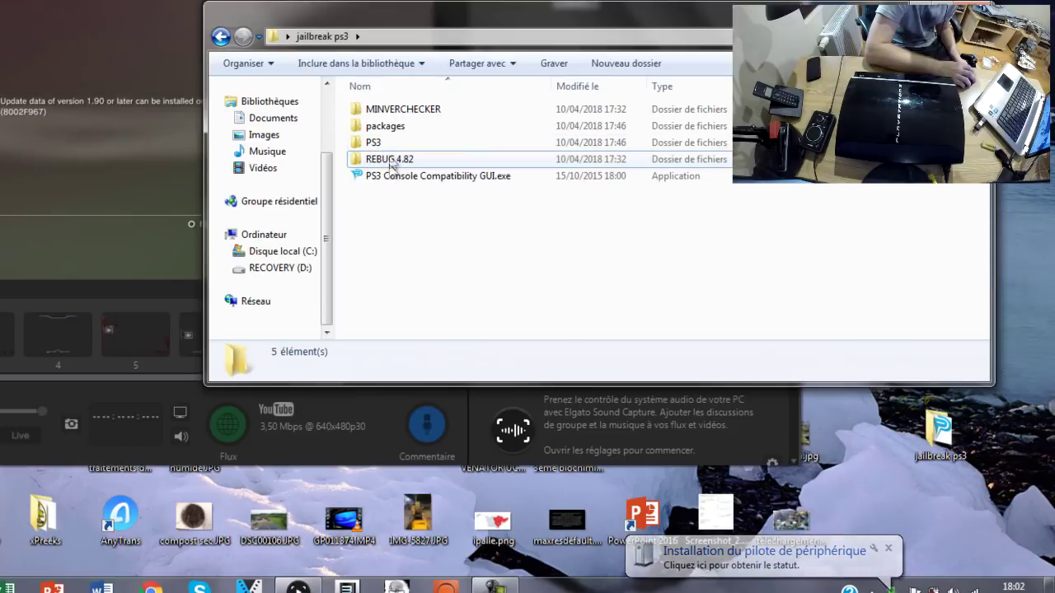
pyautogui.doubleClick(391, 162)
pyautogui.click(400, 111)
pyautogui.rightClick(399, 110)
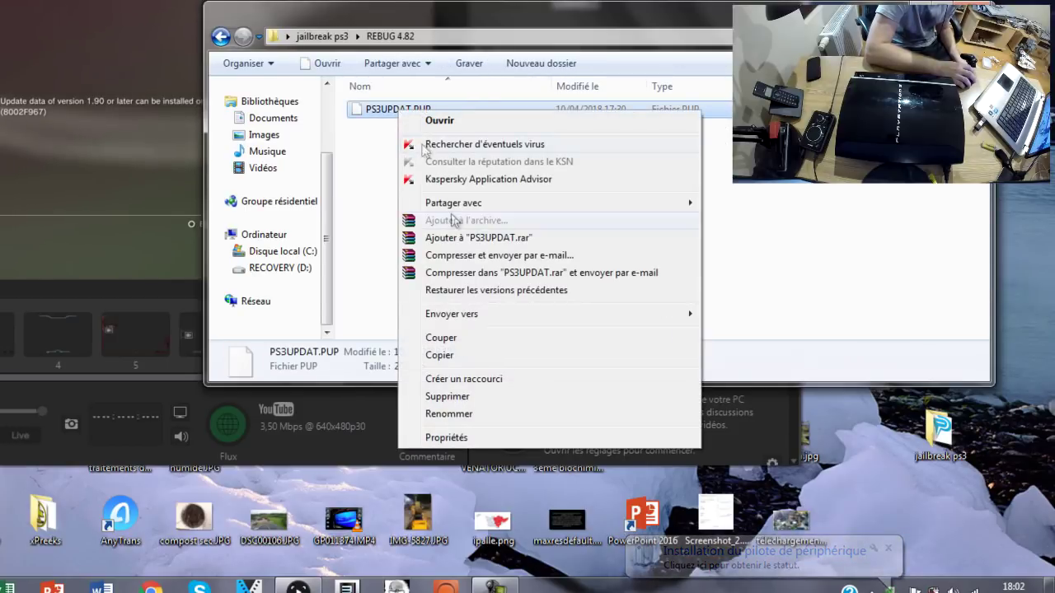
pyautogui.click(455, 356)
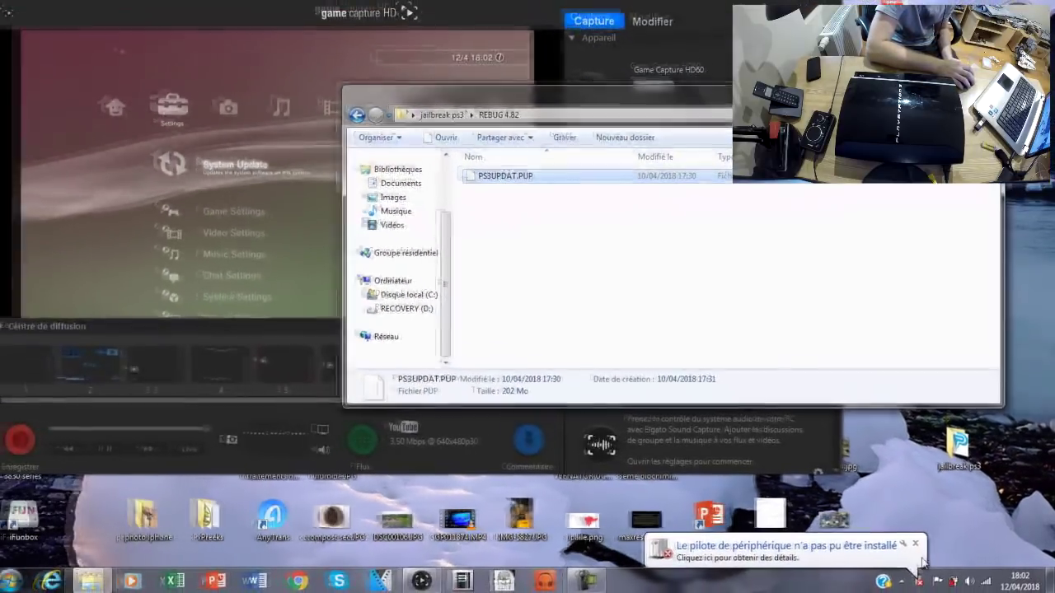
# Dismiss the driver notice and the CLE USB (F:) repair prompt, and copy the REBUG 4.82 update file again
pyautogui.click(916, 547)
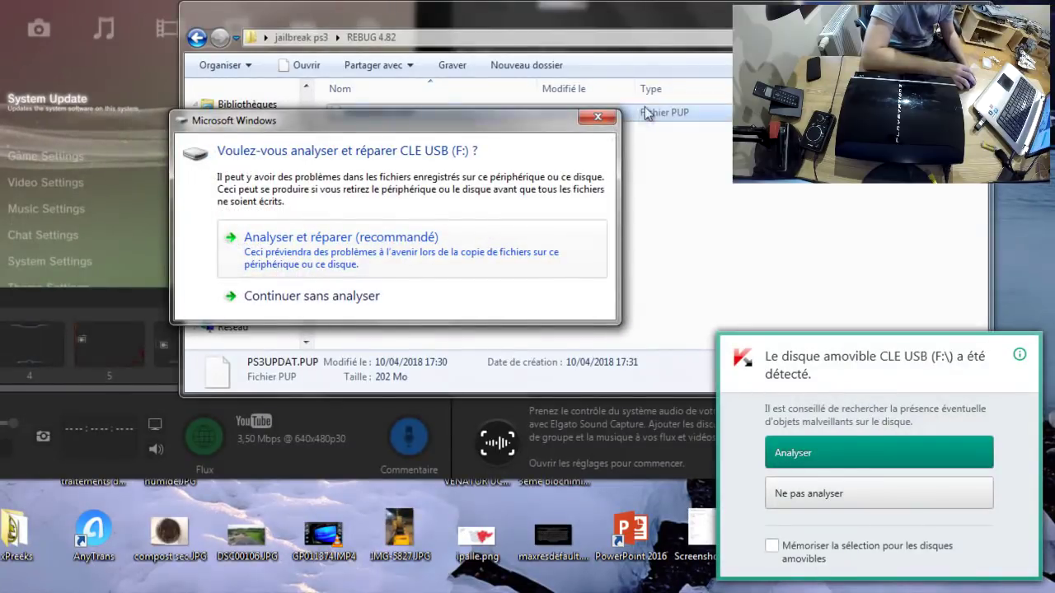
pyautogui.click(607, 117)
pyautogui.click(412, 117)
pyautogui.rightClick(412, 117)
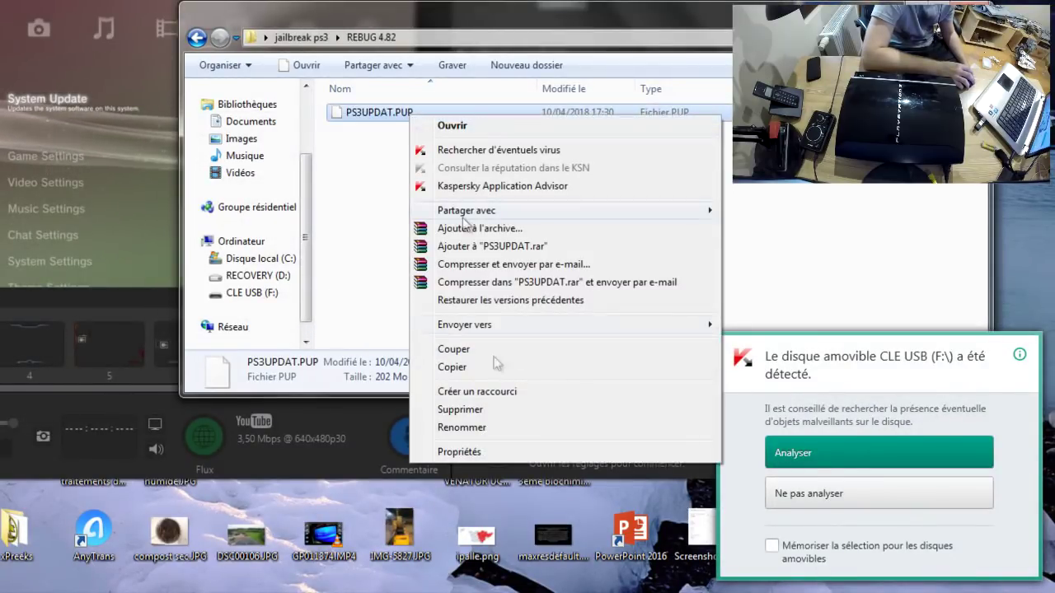
pyautogui.click(481, 368)
# Paste the REBUG 4.82 PS3UPDAT.PUP into PS3 > UPDATE on CLE USB (F:) and decline the drive's virus scan
pyautogui.click(250, 294)
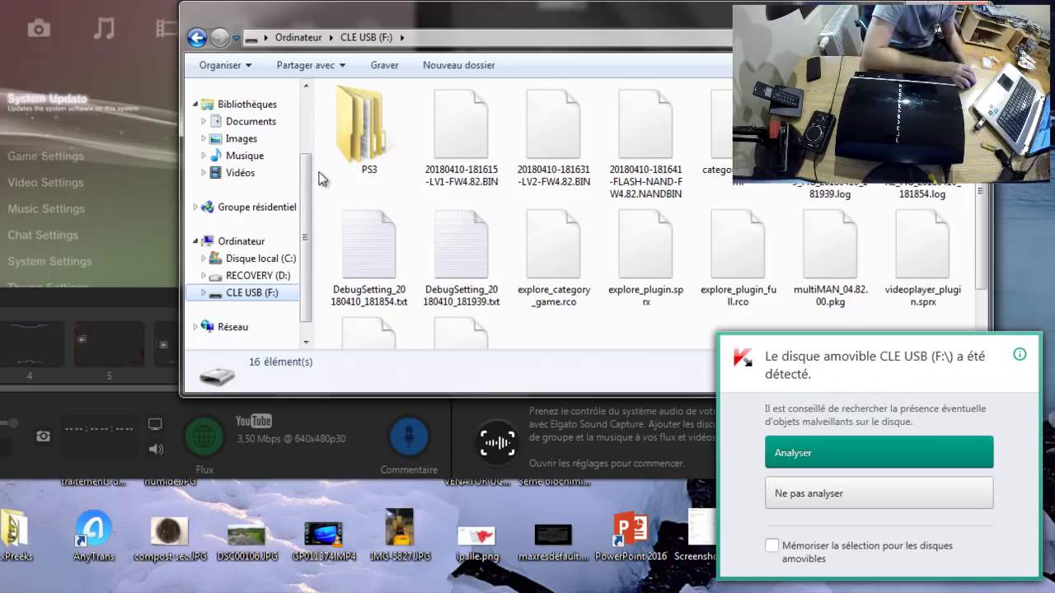
pyautogui.doubleClick(359, 132)
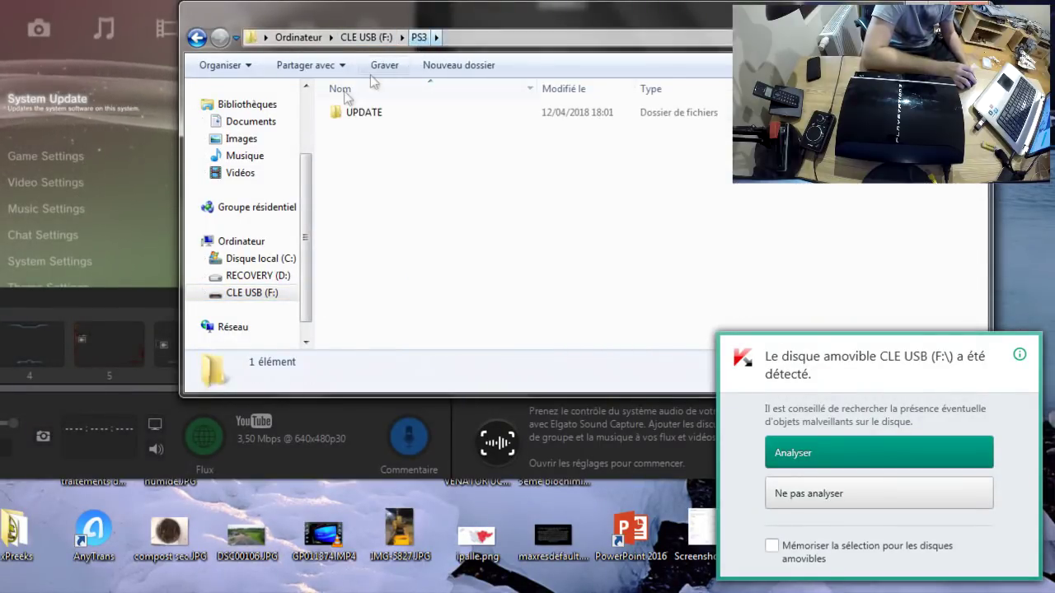
pyautogui.doubleClick(364, 111)
pyautogui.rightClick(387, 190)
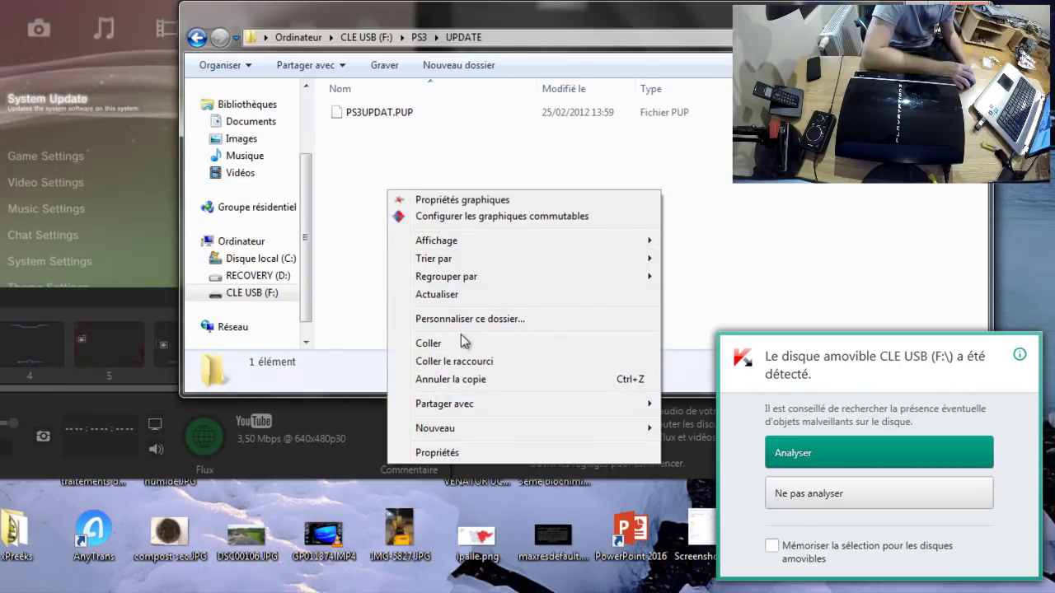
pyautogui.click(459, 338)
pyautogui.click(373, 184)
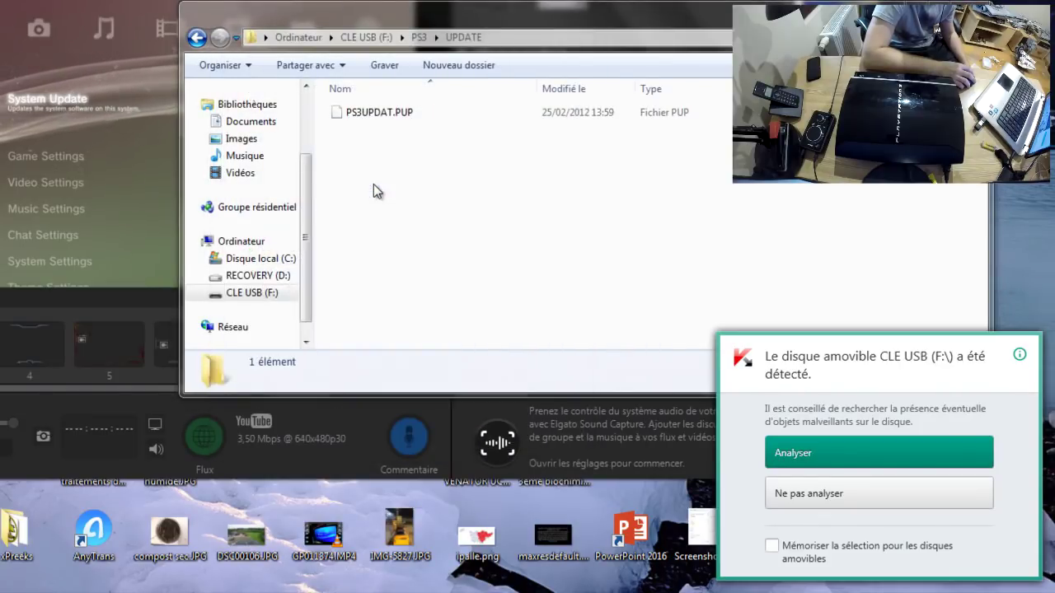
pyautogui.click(849, 504)
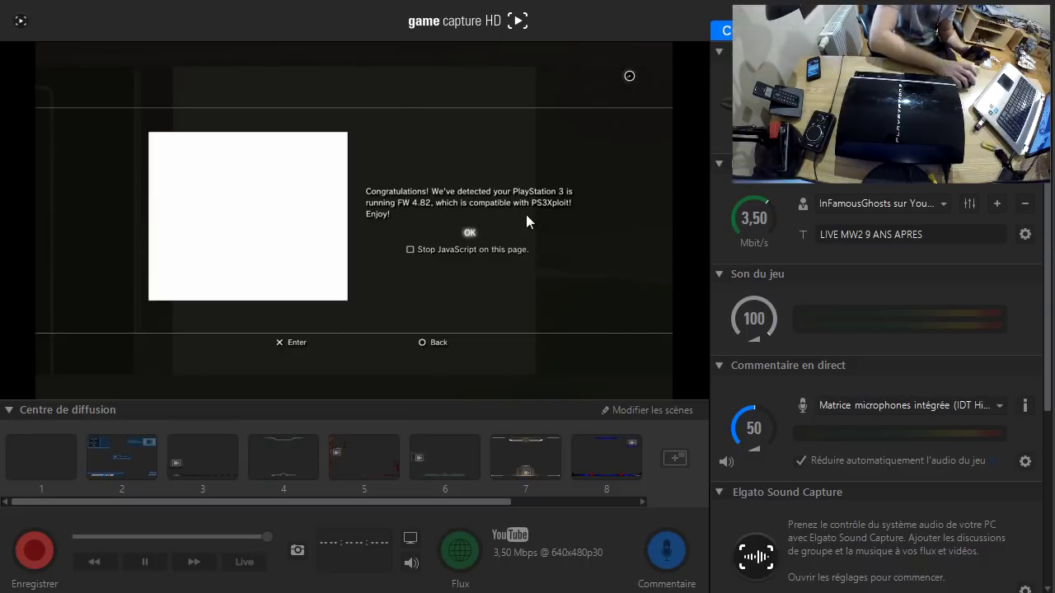
pyautogui.press('Escape')
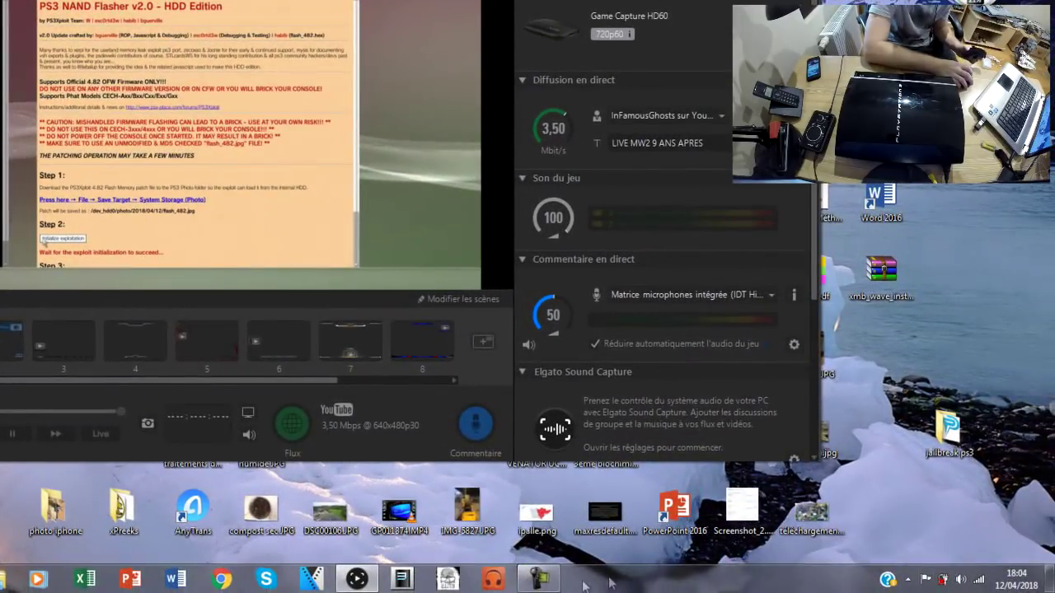
pyautogui.click(555, 584)
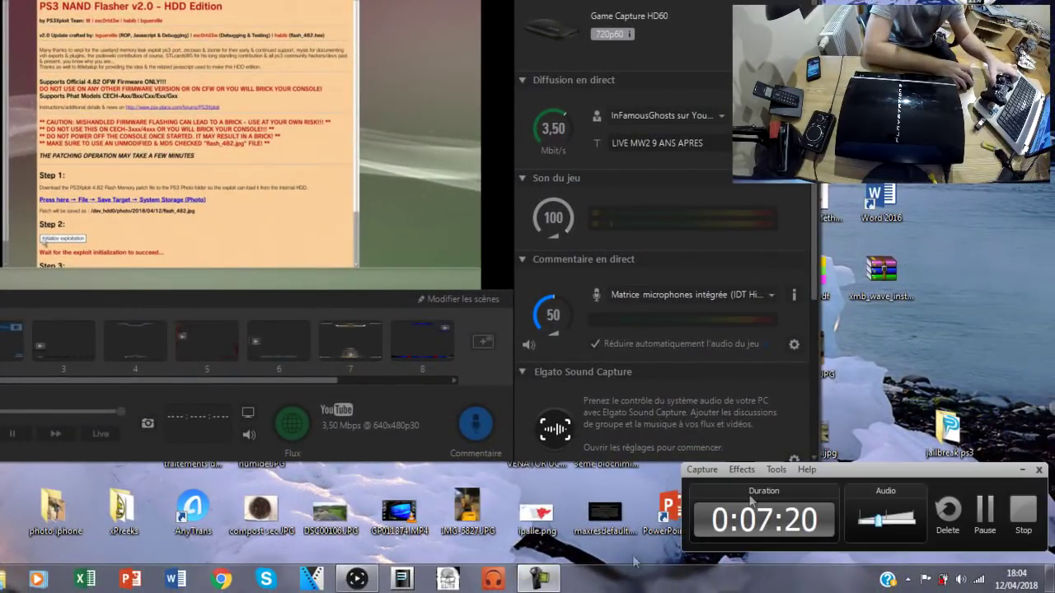
pyautogui.click(986, 511)
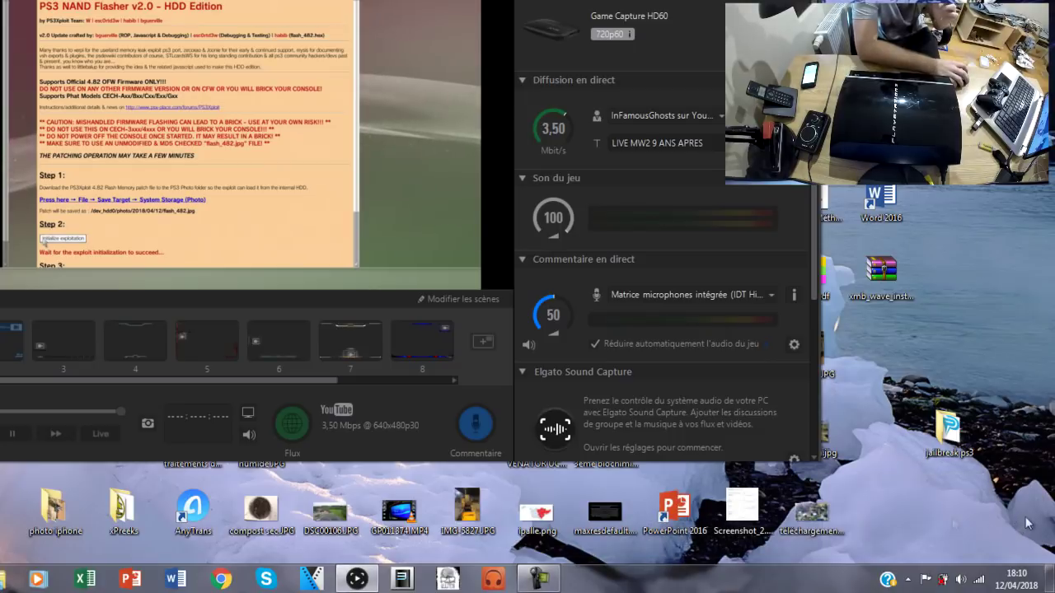
pyautogui.click(539, 579)
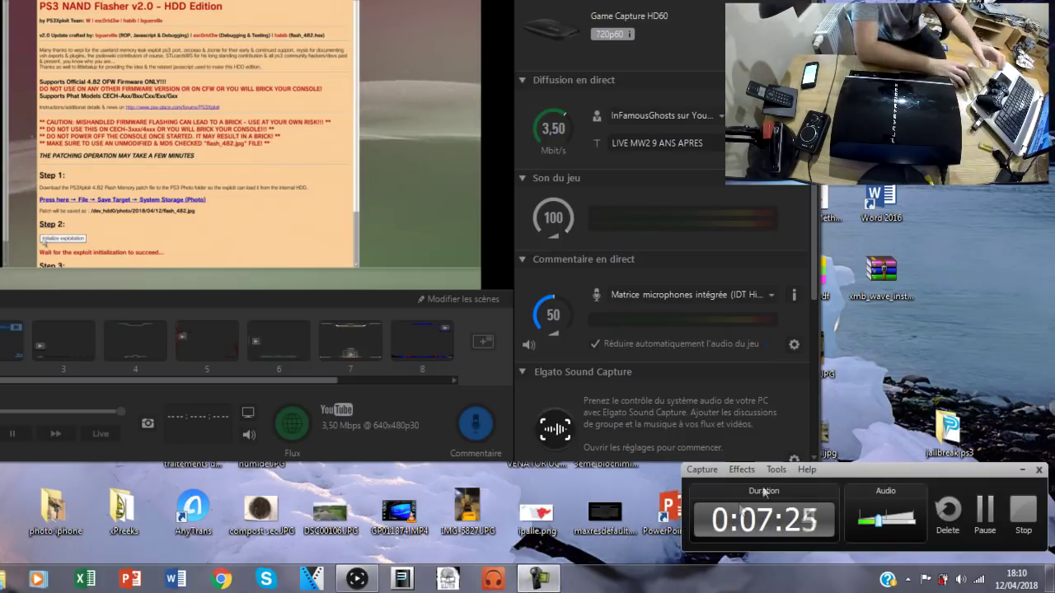
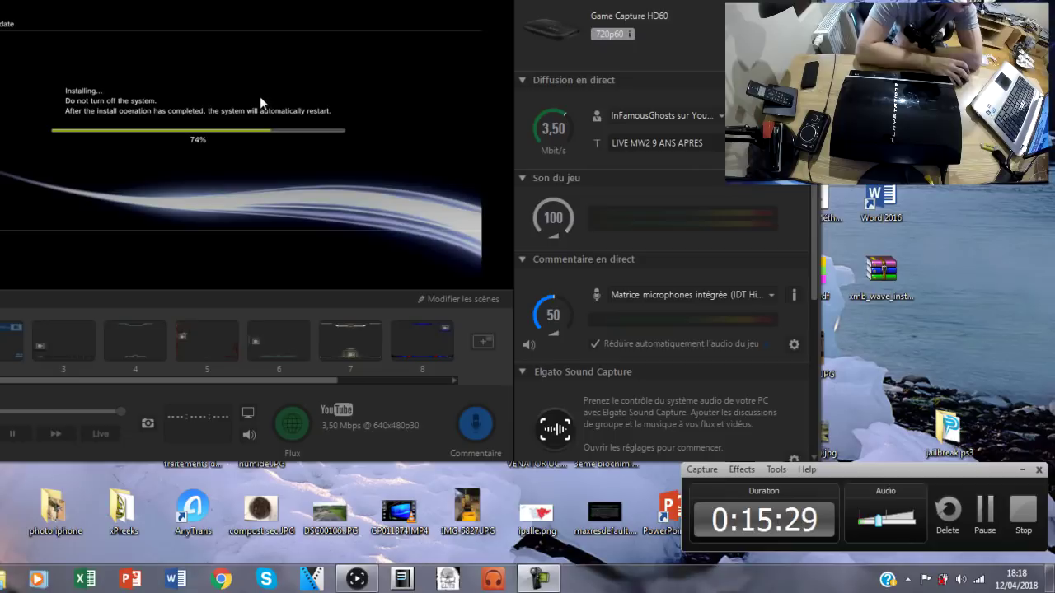
# Open the jailbreak ps3 folder from the desktop, show its drive list and move the window clear of the installation progress
pyautogui.doubleClick(948, 450)
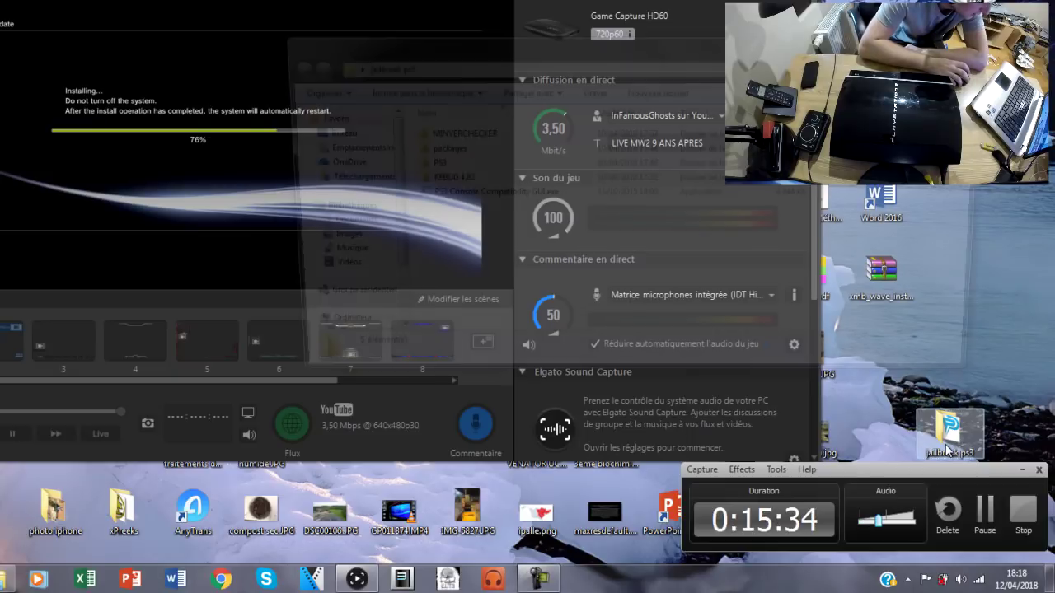
pyautogui.moveTo(785, 46); pyautogui.dragTo(709, 124)
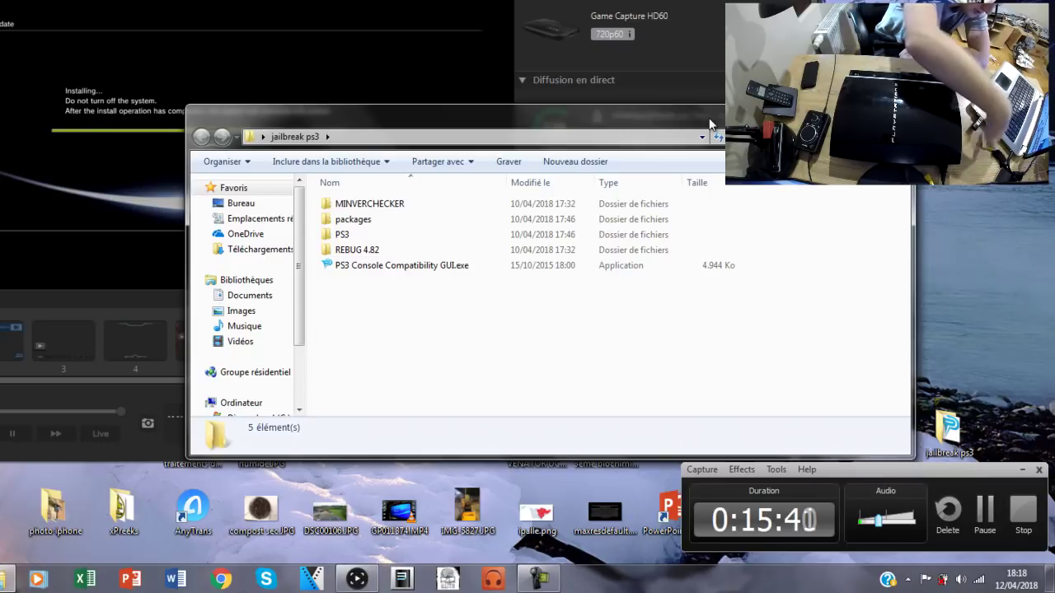
pyautogui.moveTo(633, 110); pyautogui.dragTo(821, 90)
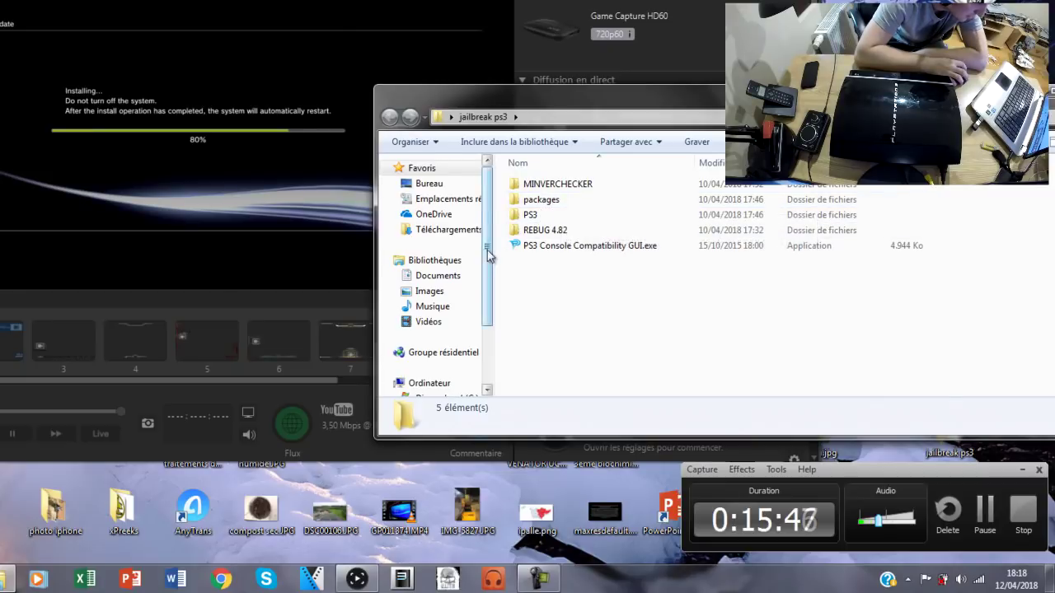
pyautogui.scroll(-2, 478, 345)
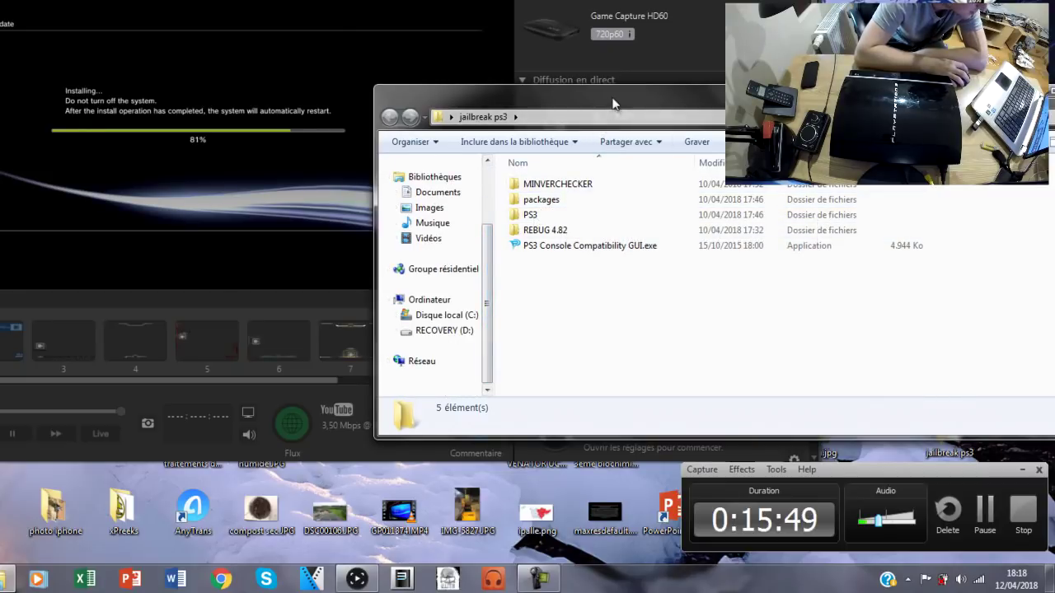
pyautogui.moveTo(613, 103); pyautogui.dragTo(806, 108)
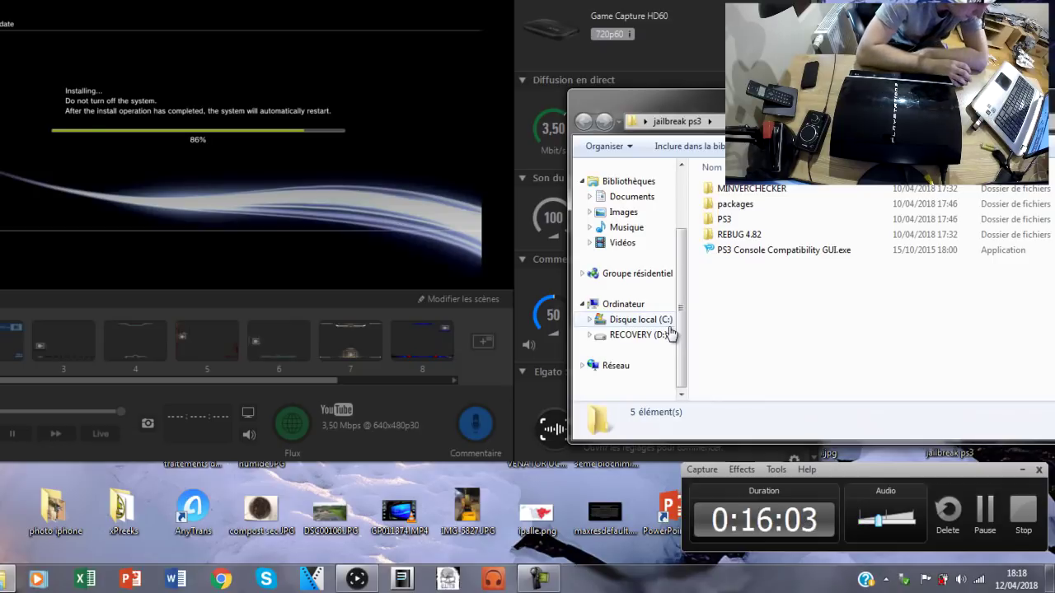
# Copy the packages folder onto the CLE USB (F:) drive, decline its virus scan and return to the capture preview
pyautogui.click(651, 139)
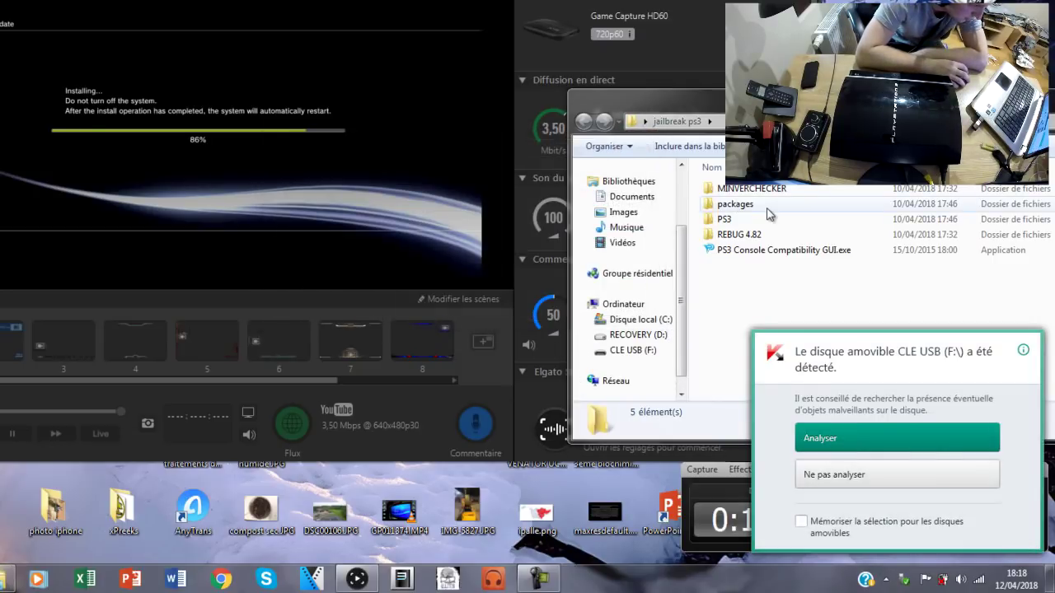
pyautogui.moveTo(735, 204); pyautogui.dragTo(647, 353)
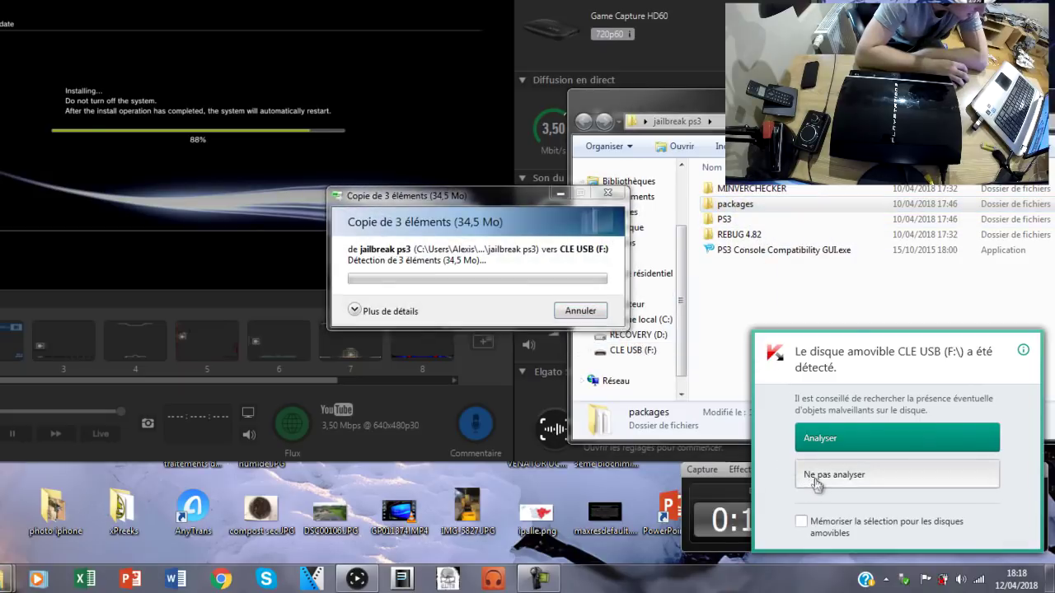
pyautogui.click(808, 476)
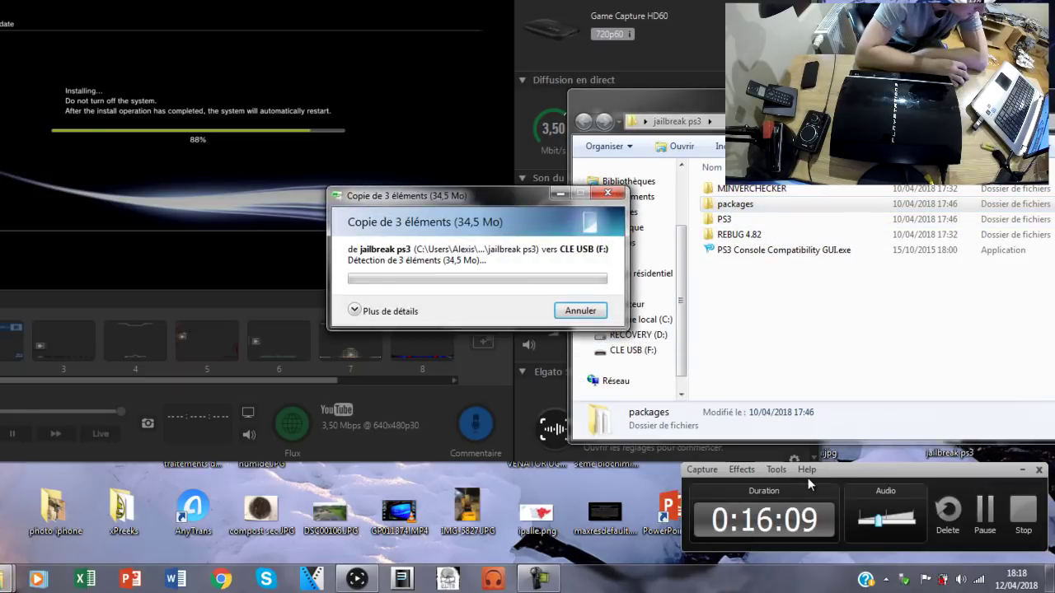
pyautogui.click(354, 310)
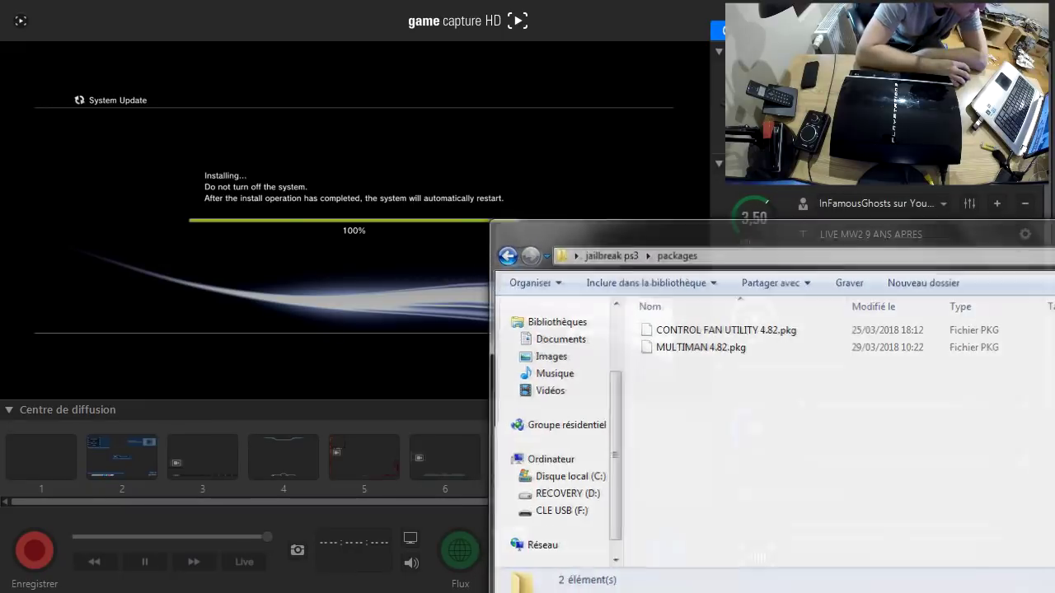
pyautogui.click(460, 175)
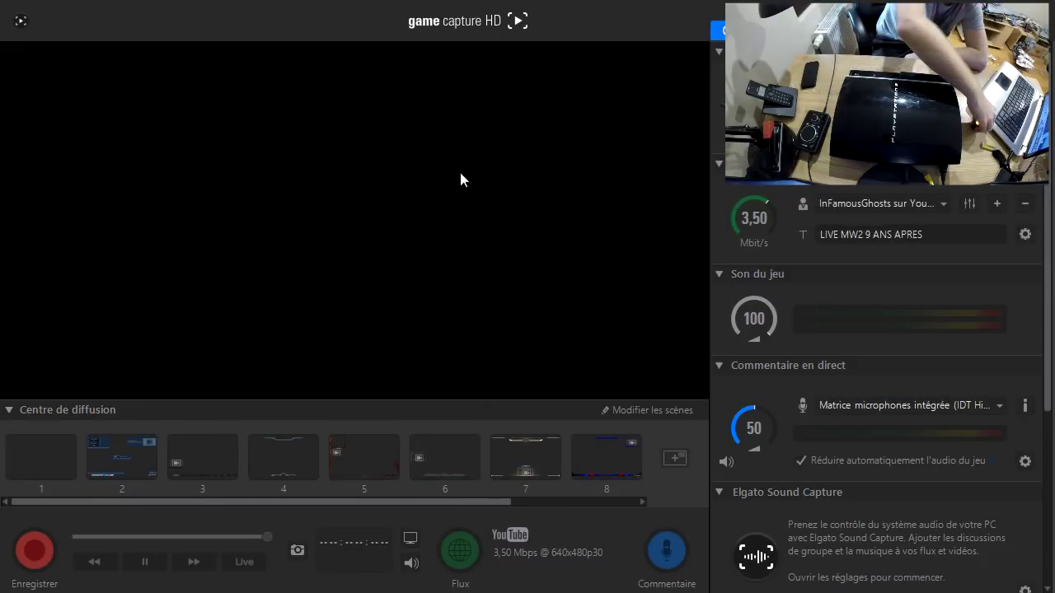